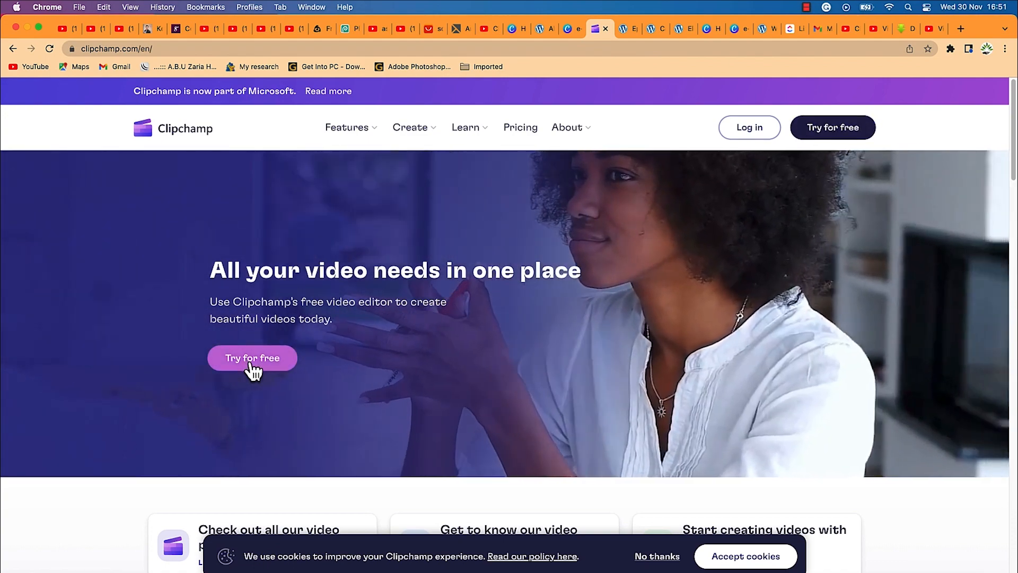
- Open the free Clipchamp video editor from its website
left_click(254, 359)
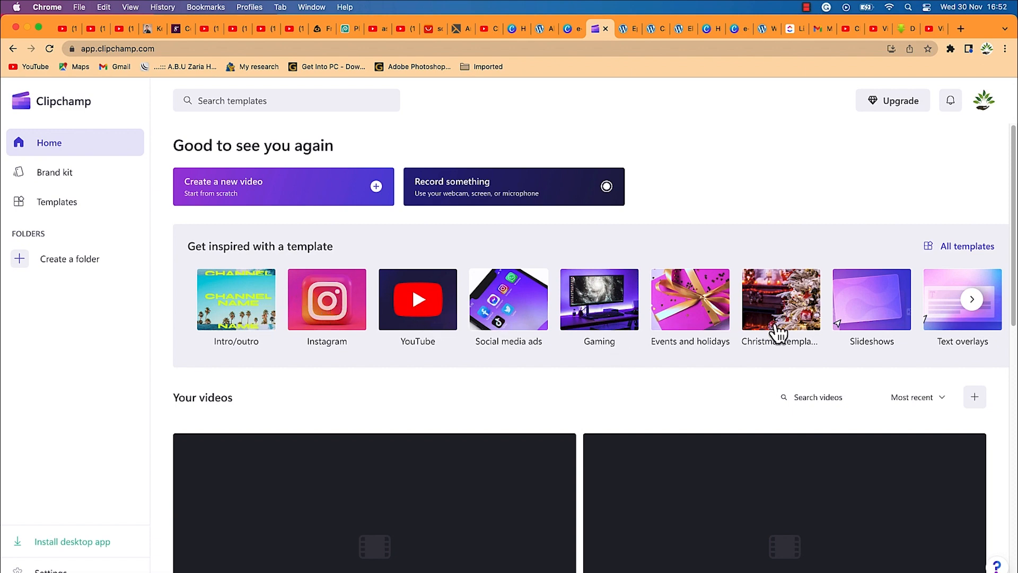
- Browse the template categories and the existing videos on the home page
left_click(972, 299)
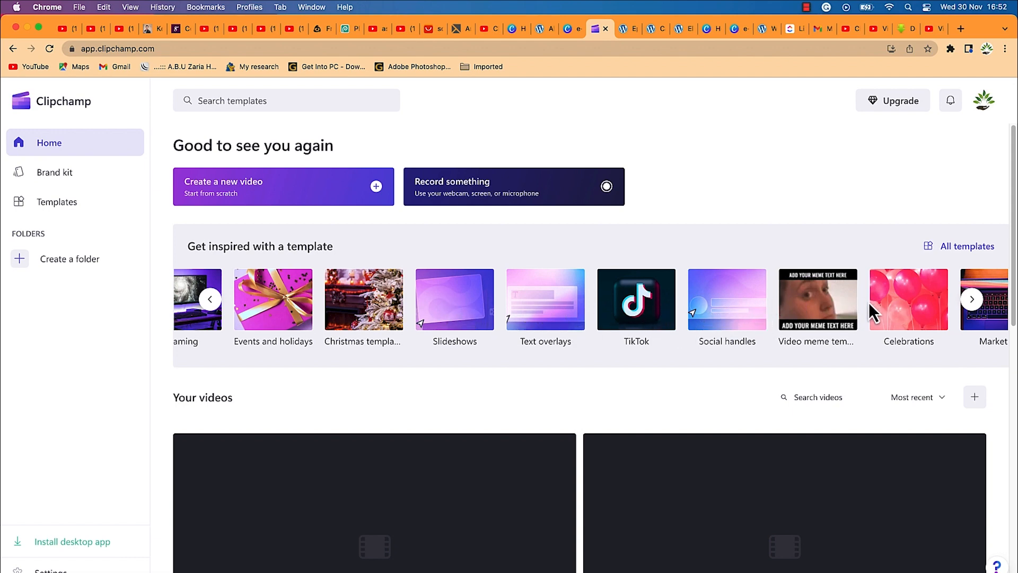
left_click(972, 305)
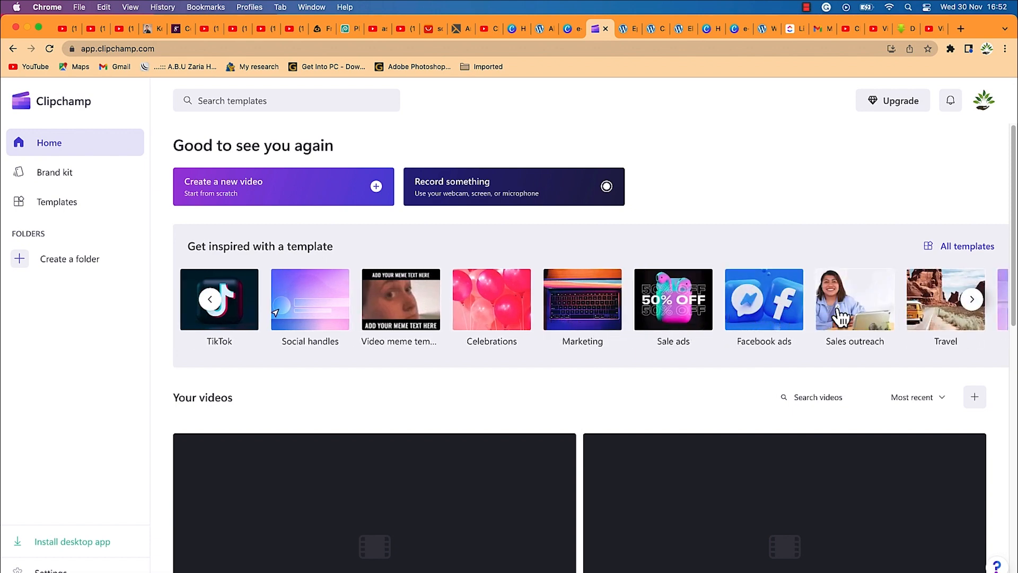
left_click(975, 303)
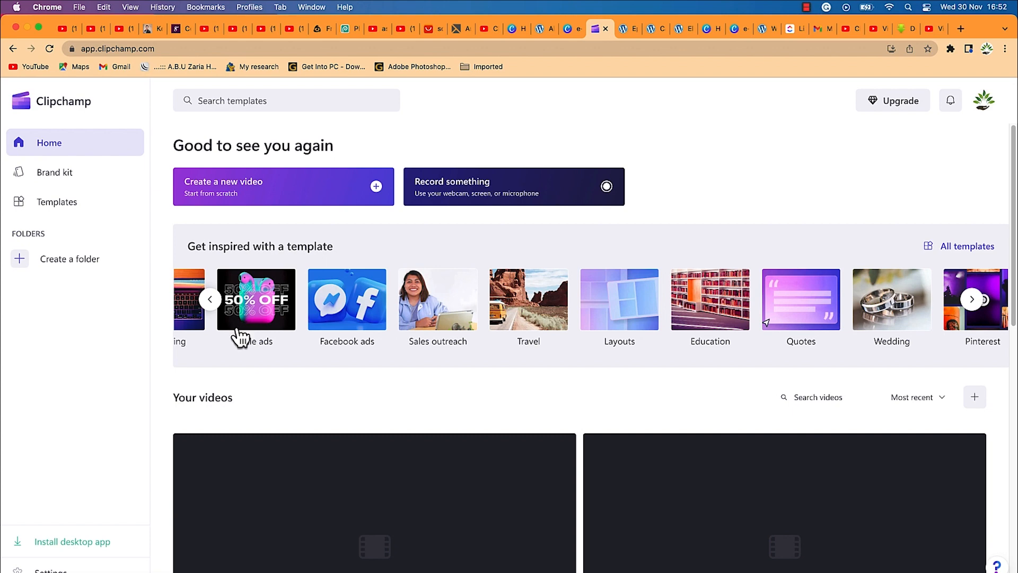
scroll(237, 387, "down", 2)
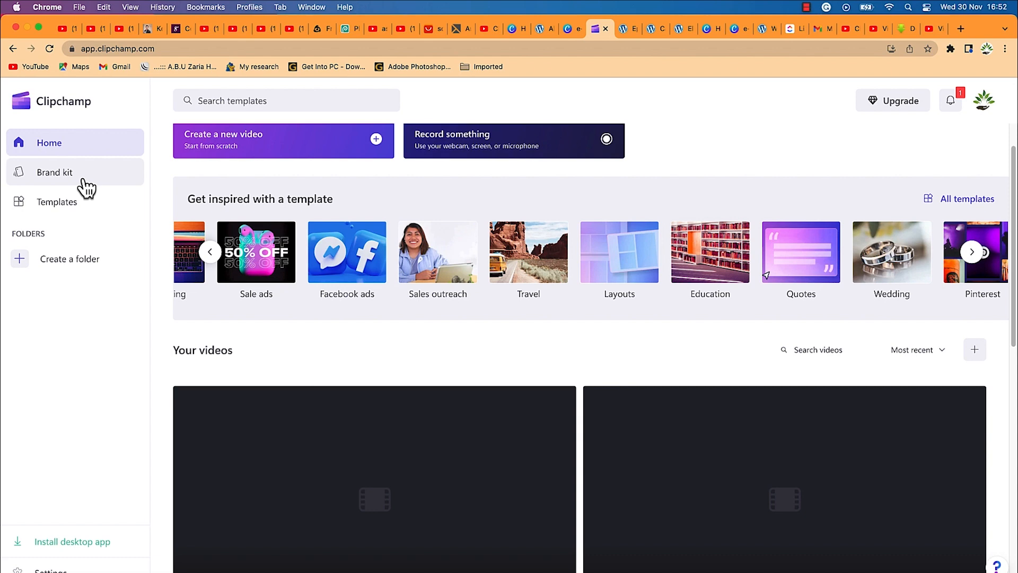
- Open the template library and look through its intro/outro and Instagram templates
left_click(73, 214)
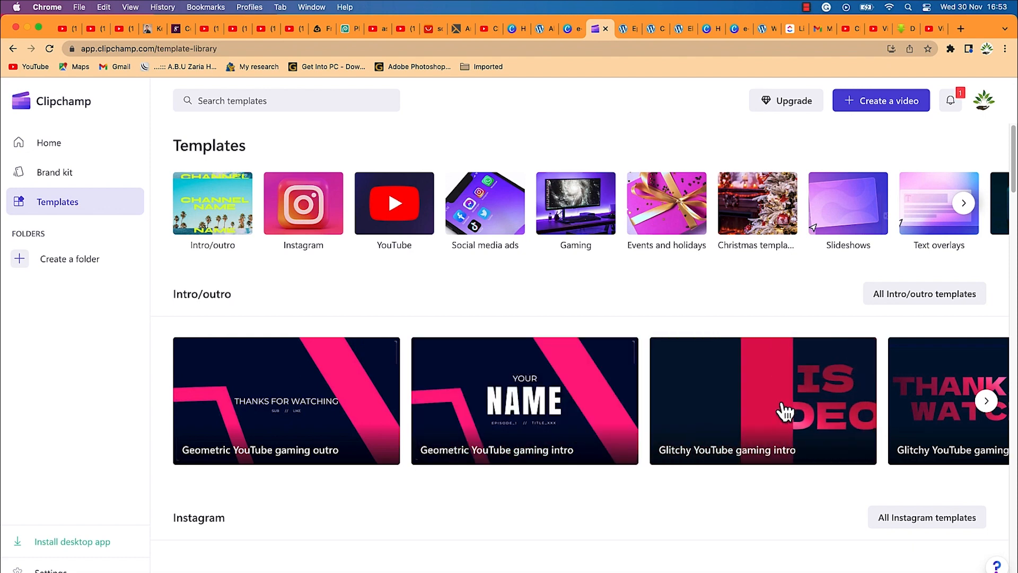
left_click(986, 401)
left_click(986, 401)
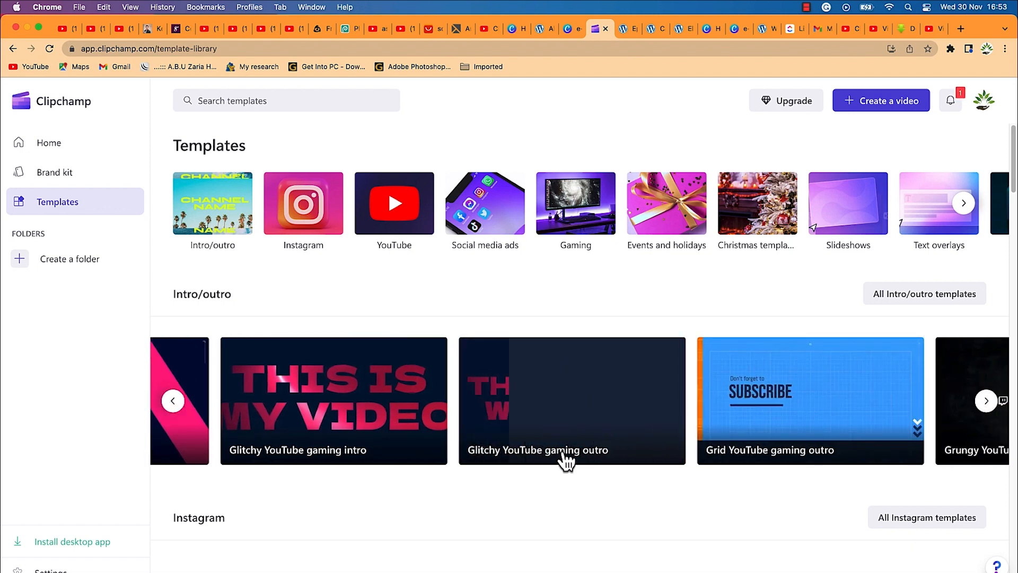
scroll(205, 466, "down", 4)
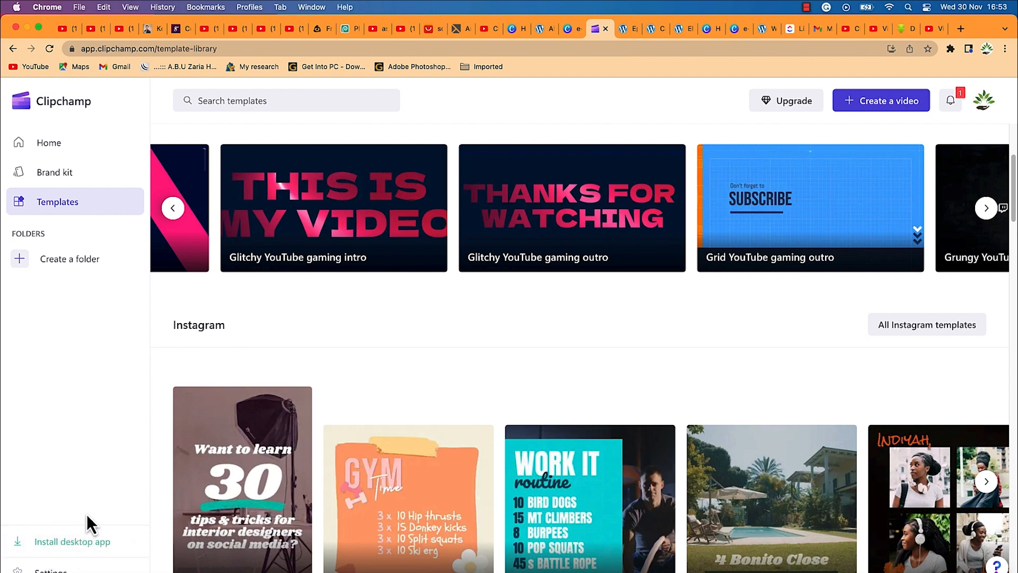
scroll(392, 358, "up", 4)
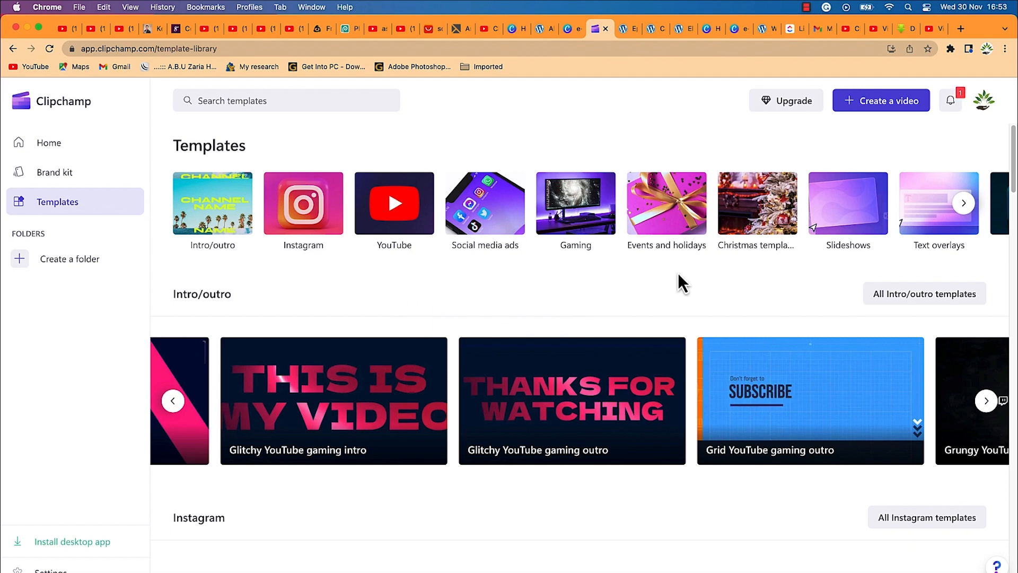
- Create a new blank video project
left_click(881, 104)
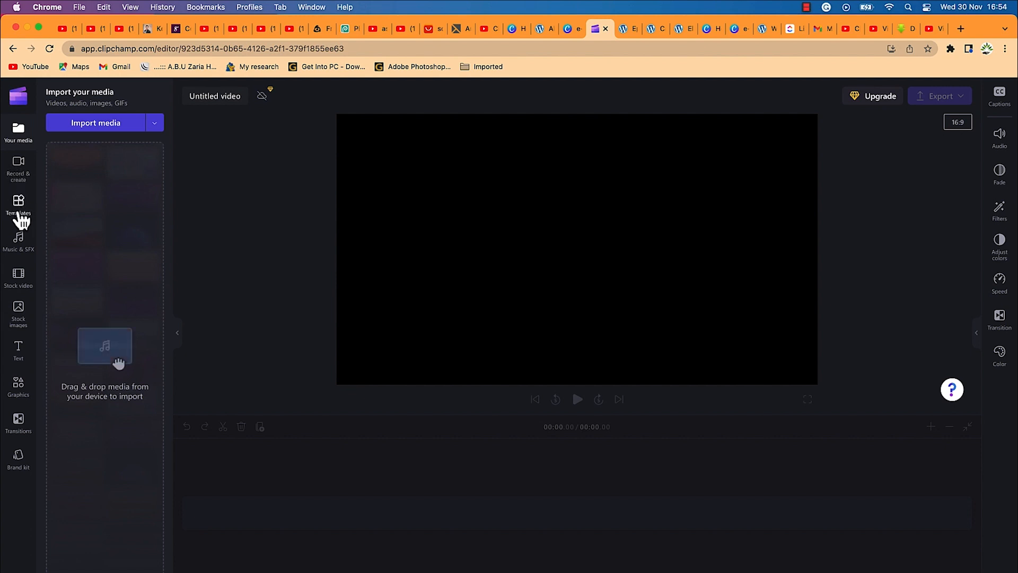
- Look through the editor's music and sound effects, stock video and stock image libraries
left_click(22, 248)
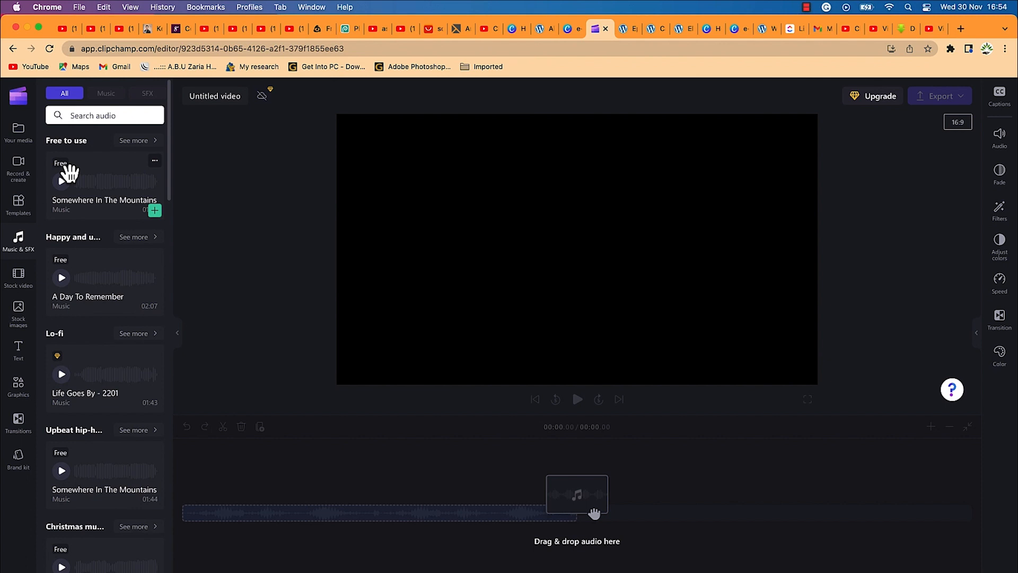
left_click(19, 278)
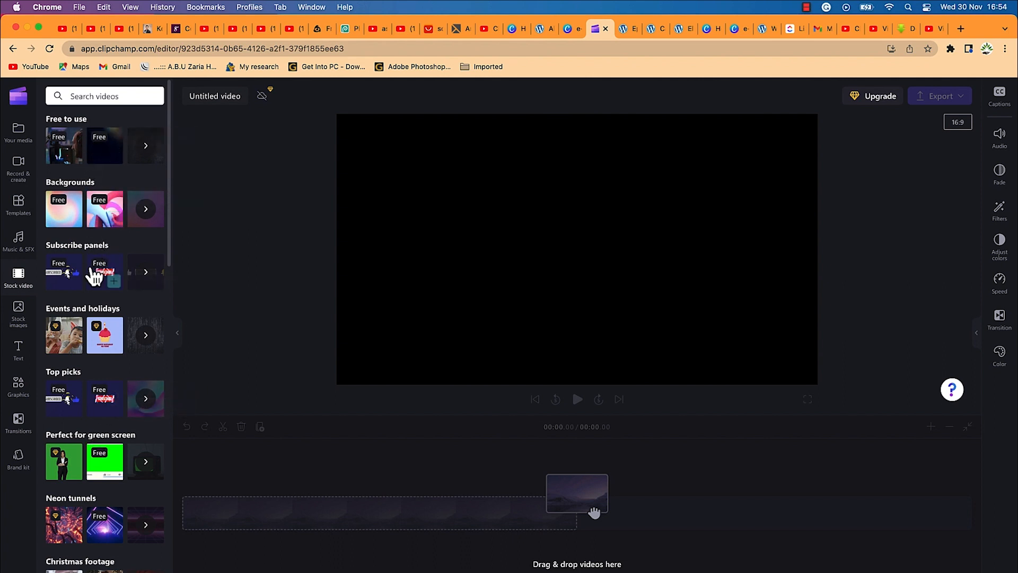
left_click(17, 314)
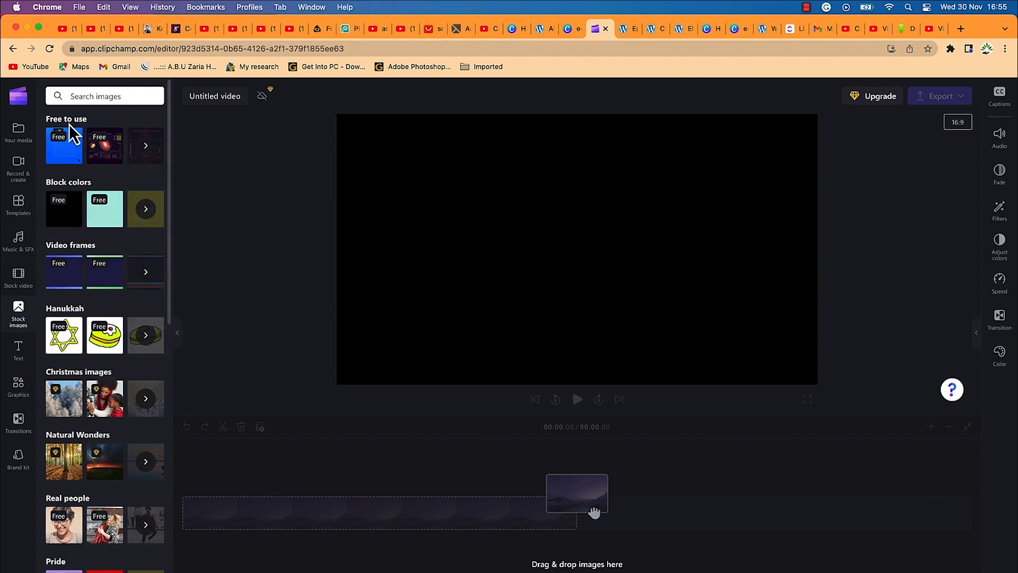
- Examine the available text styles, from plain text and titles to two-line, caption and special designs
left_click(17, 355)
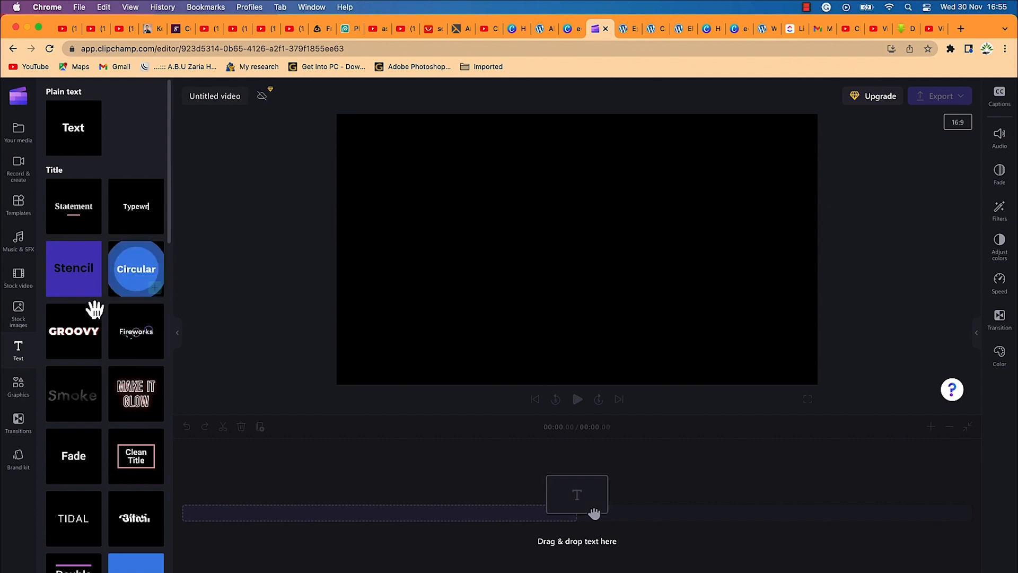
scroll(69, 366, "down", 10)
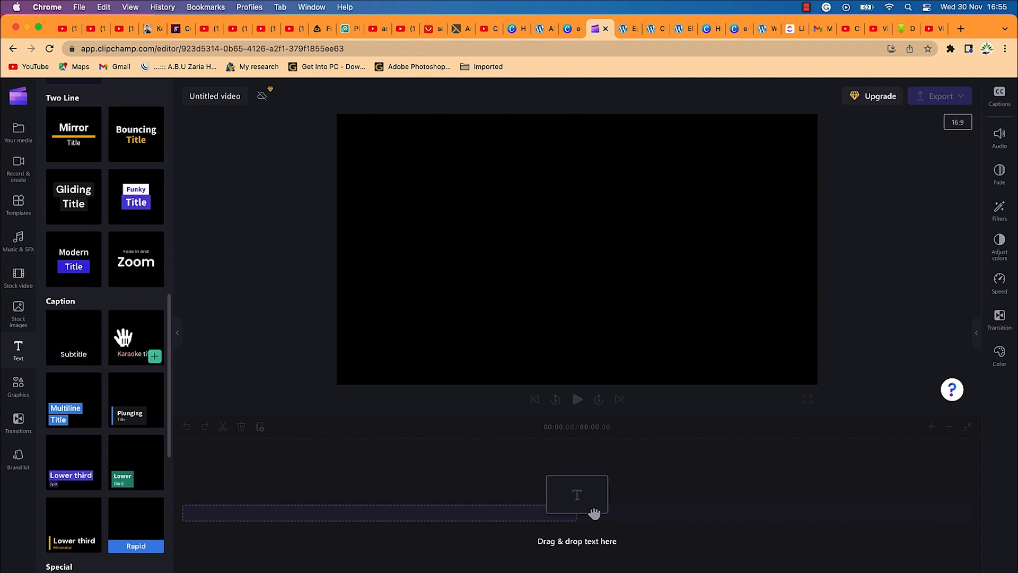
scroll(93, 334, "down", 1)
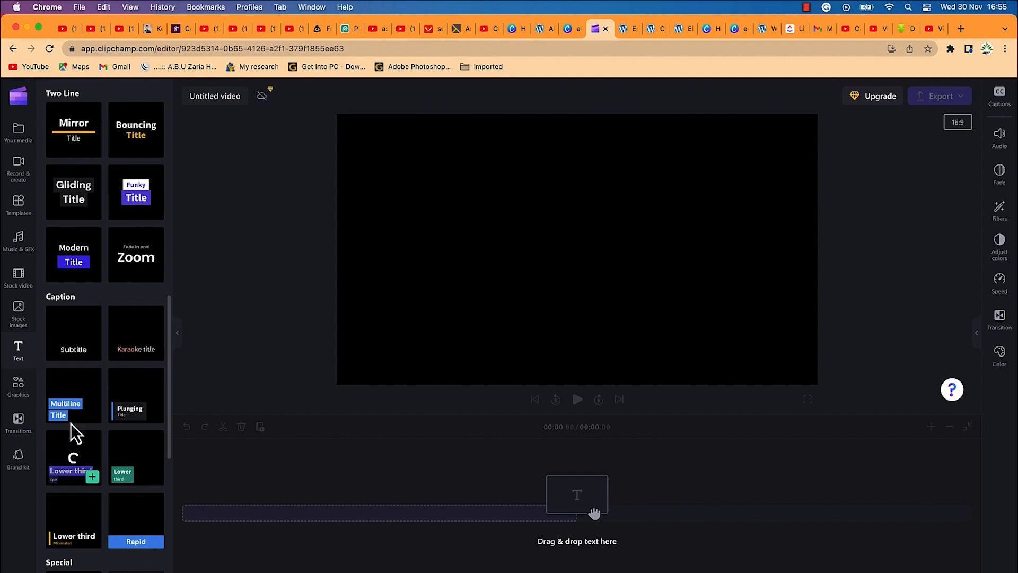
scroll(69, 333, "down", 5)
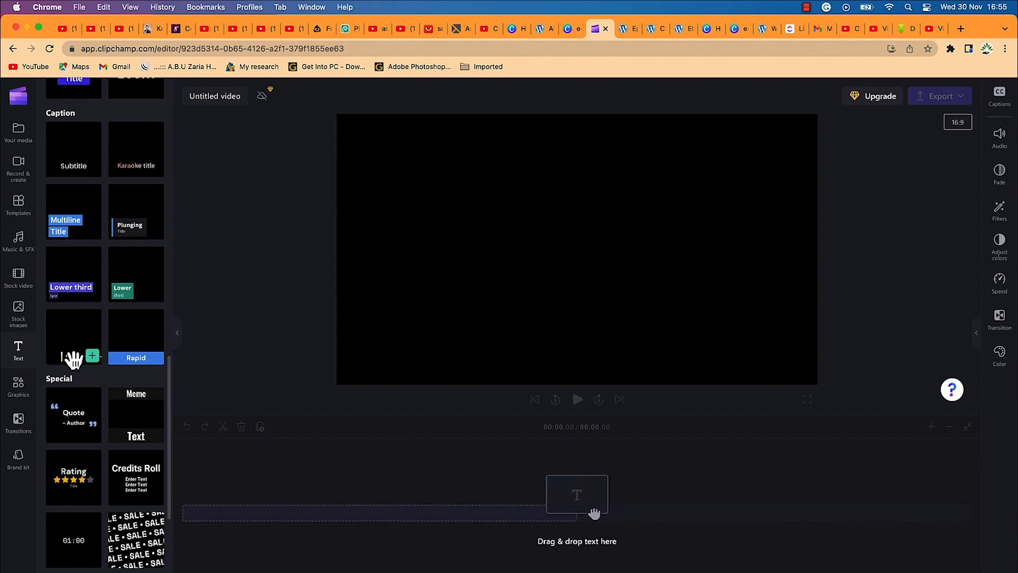
- Examine the graphics with their sticker categories, the transitions and the brand kit, and return to the project's own media
left_click(19, 387)
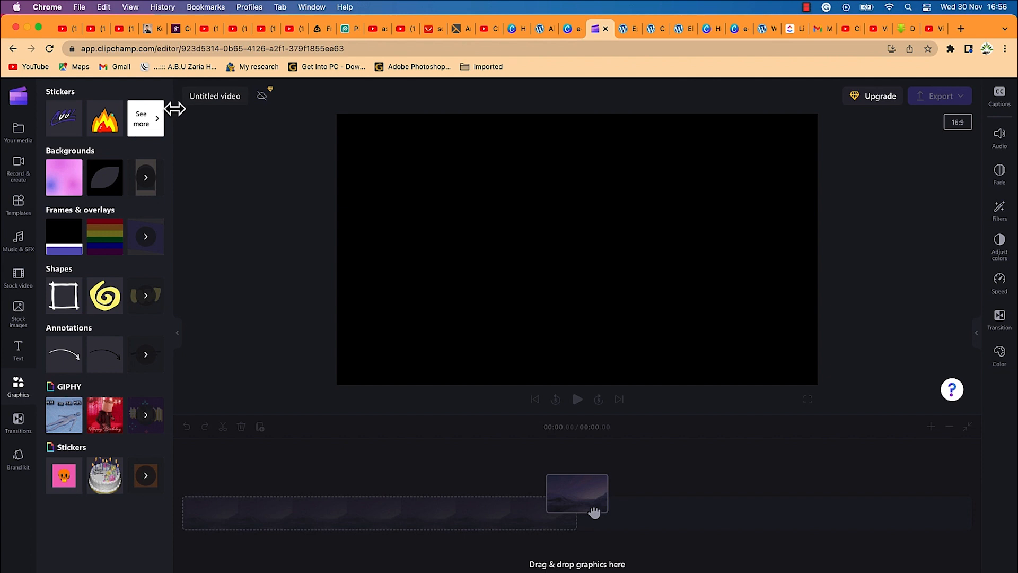
left_click(151, 123)
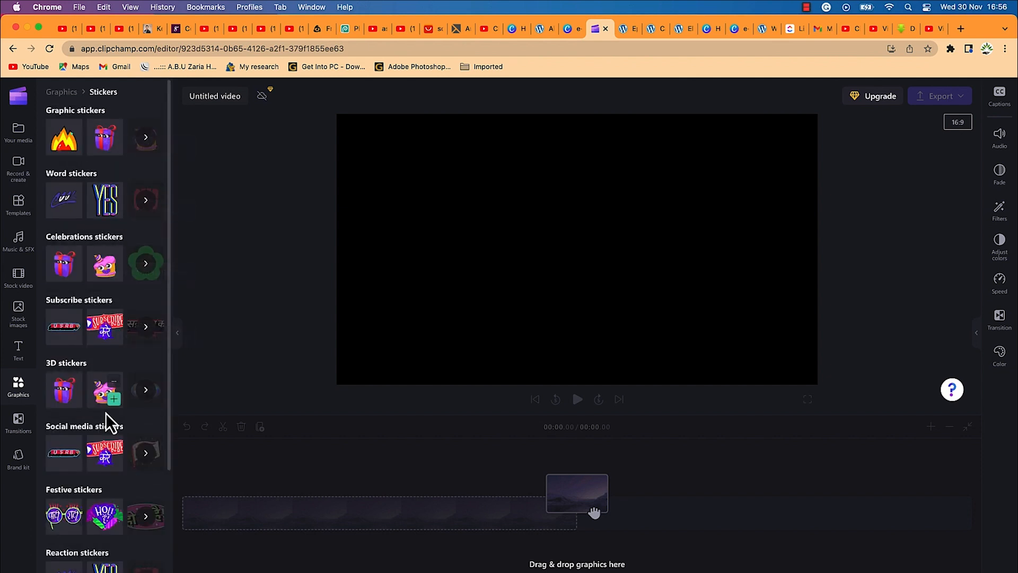
left_click(7, 424)
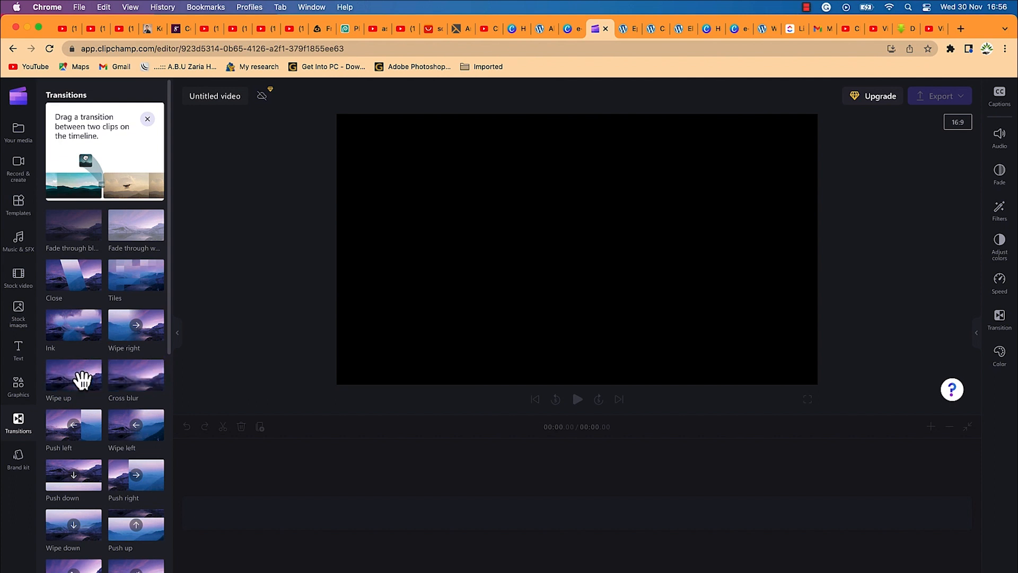
left_click(19, 467)
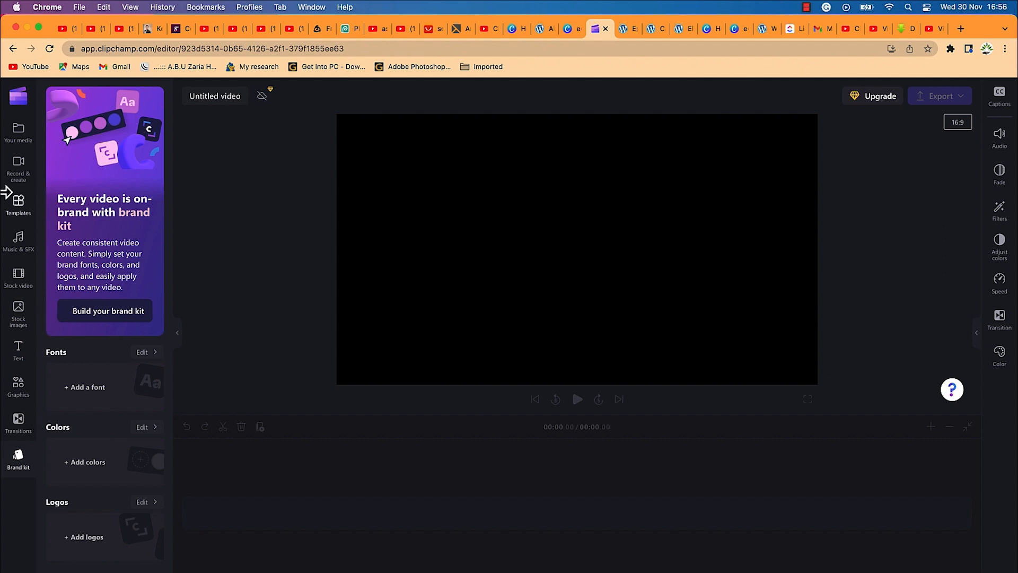
left_click(16, 142)
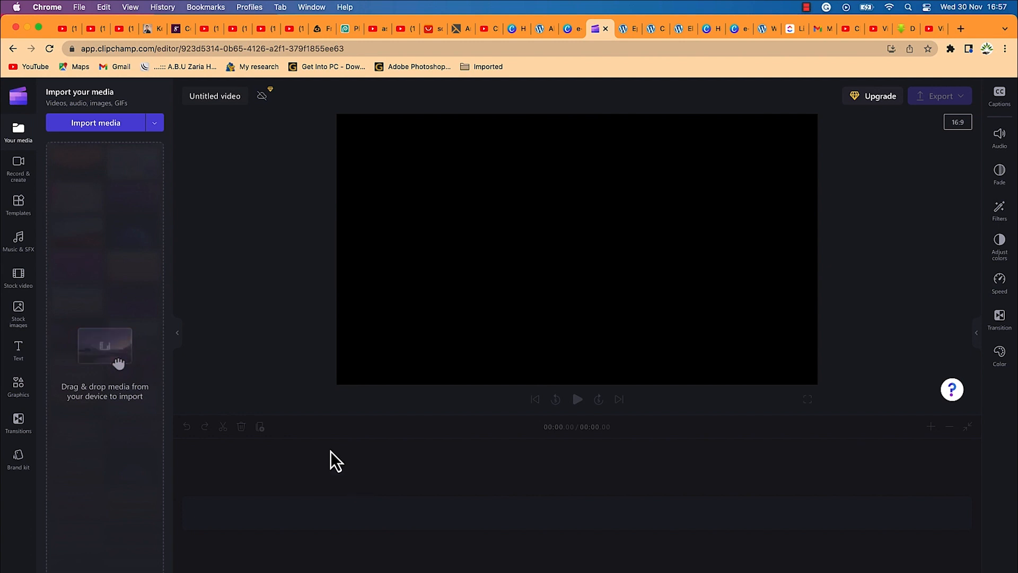
- Rename the untitled project as "Video 1"
left_click(232, 101)
key("BackSpace")
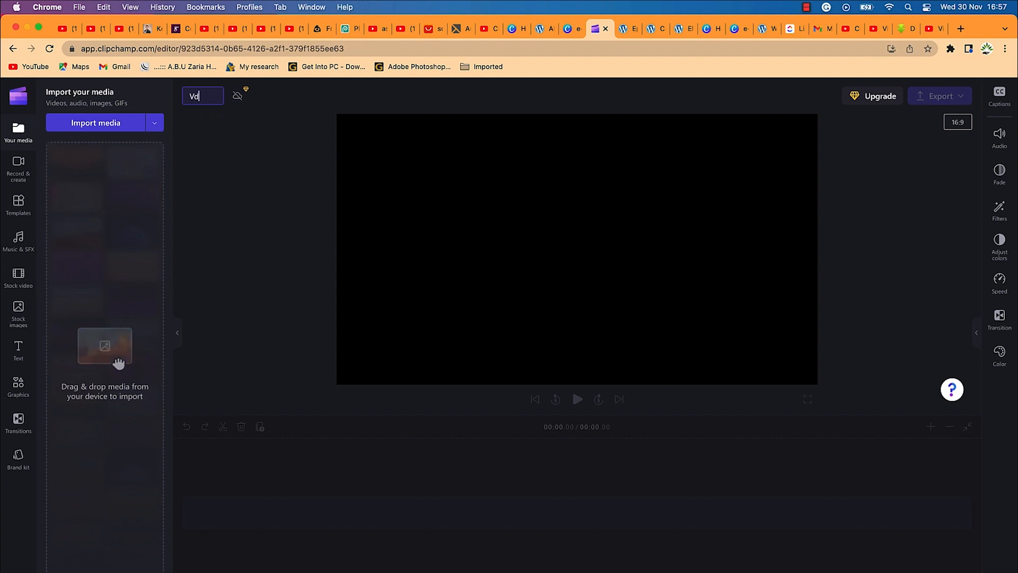
type("Video 1")
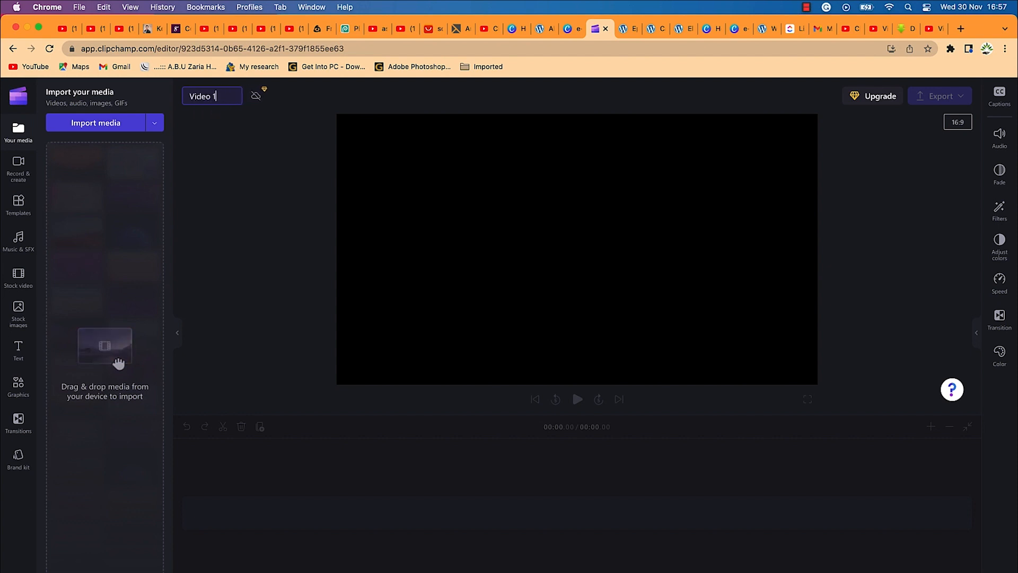
left_click(212, 126)
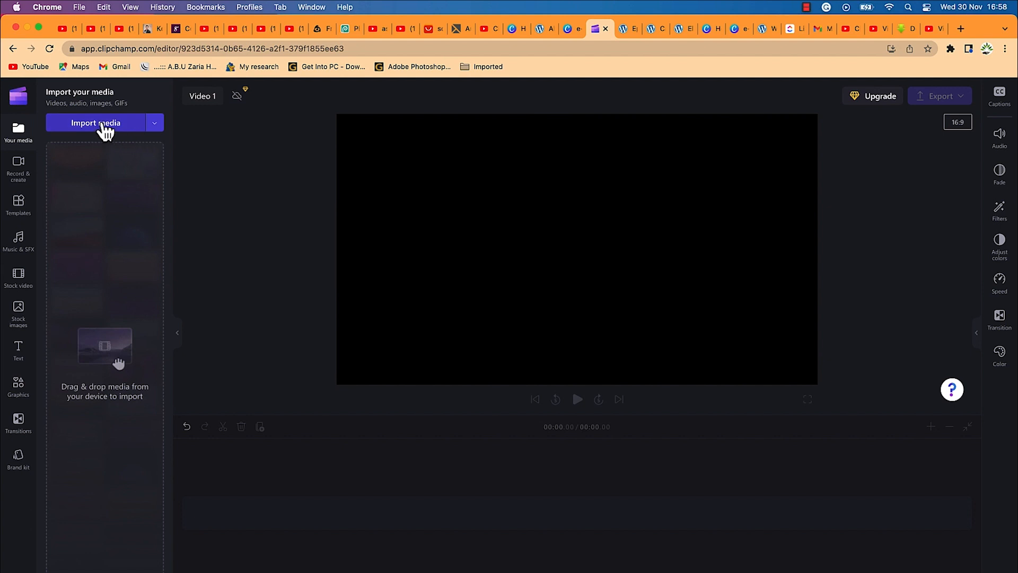
- Import the video "Spend time with yourself_1.mp4" from the computer's Documents > YouTube > Final Cut Pro folder
left_click(155, 125)
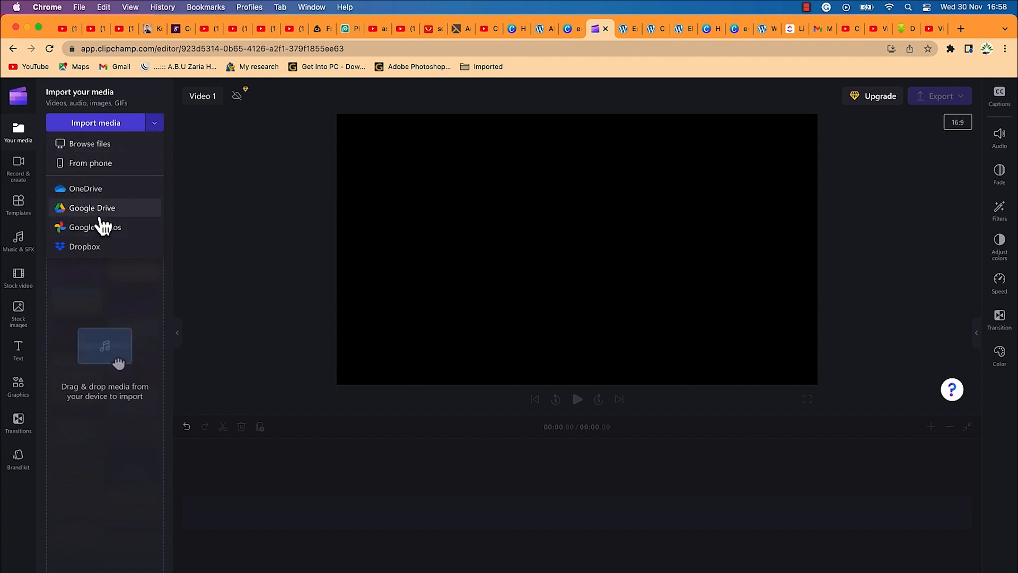
left_click(121, 144)
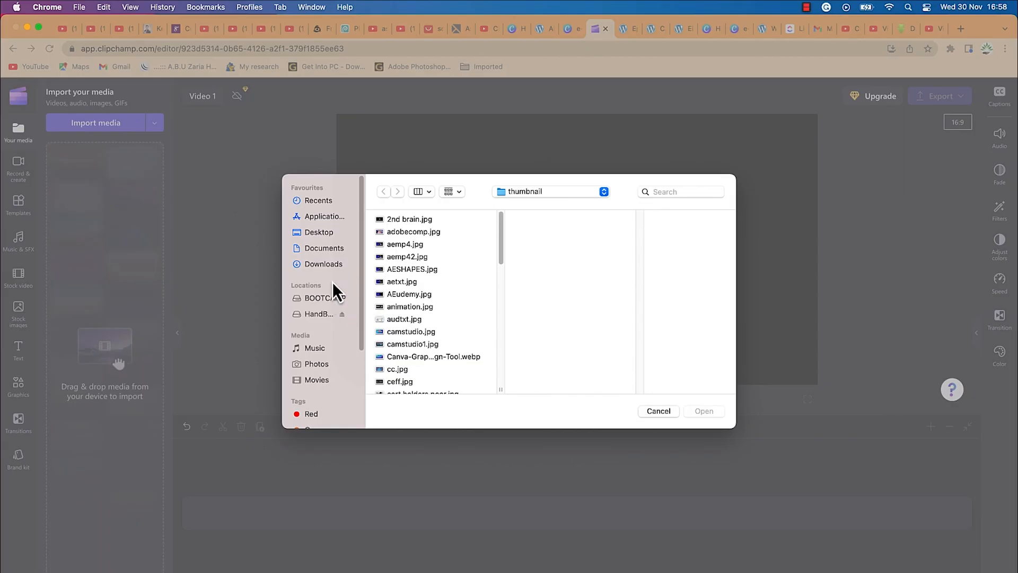
left_click(323, 248)
scroll(412, 304, "down", 5)
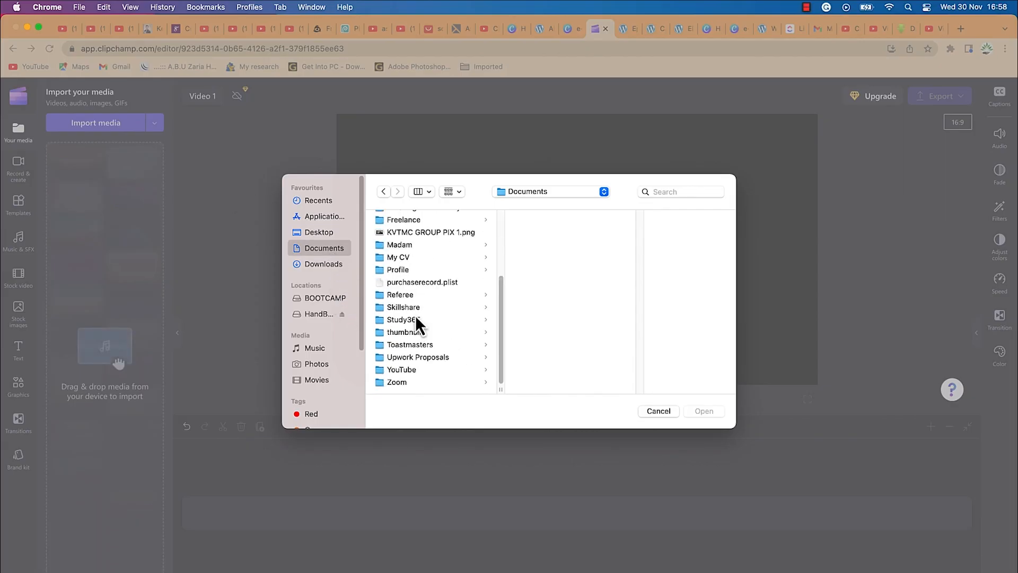
left_click(402, 369)
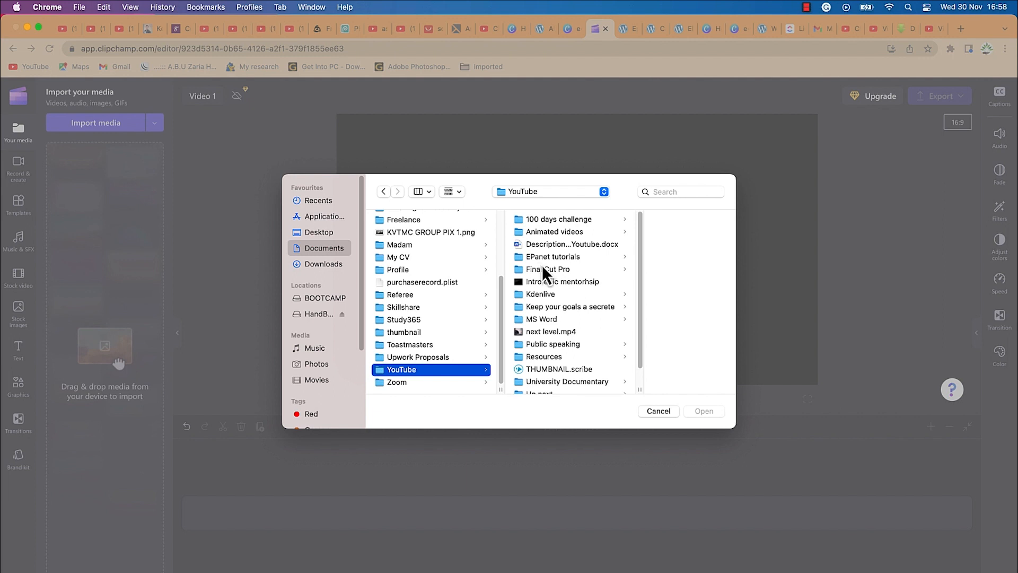
left_click(536, 246)
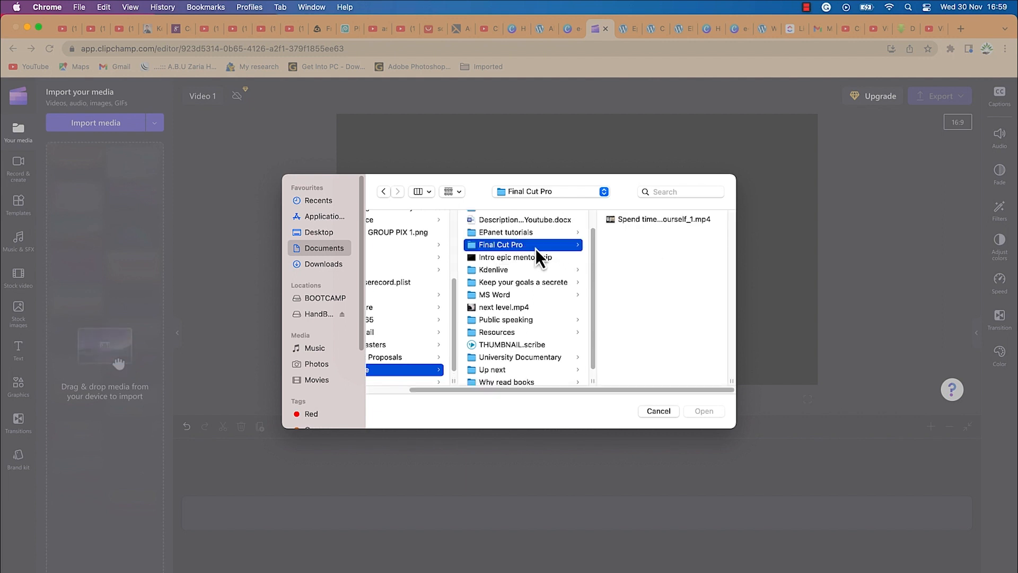
left_click(646, 220)
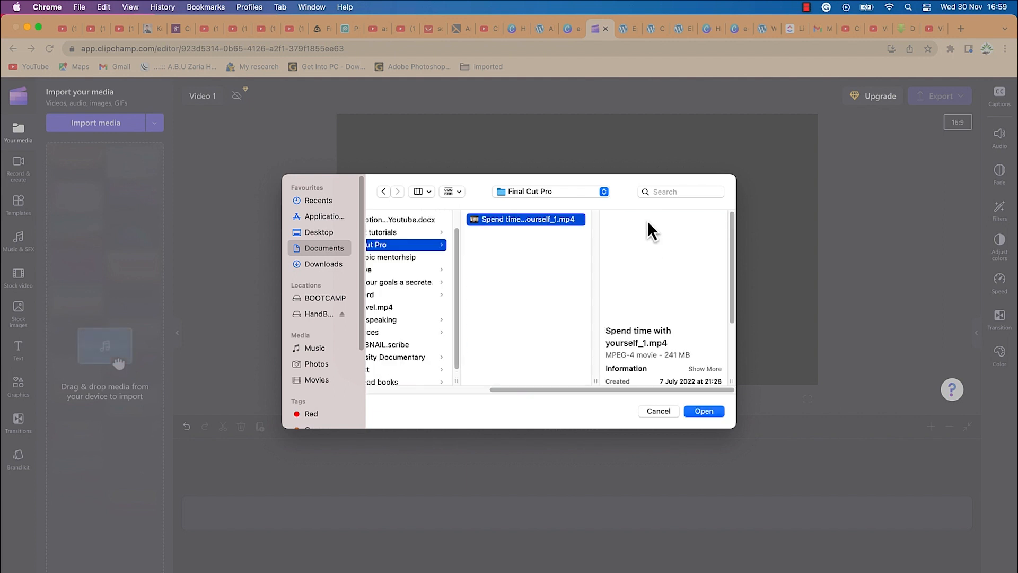
left_click(707, 416)
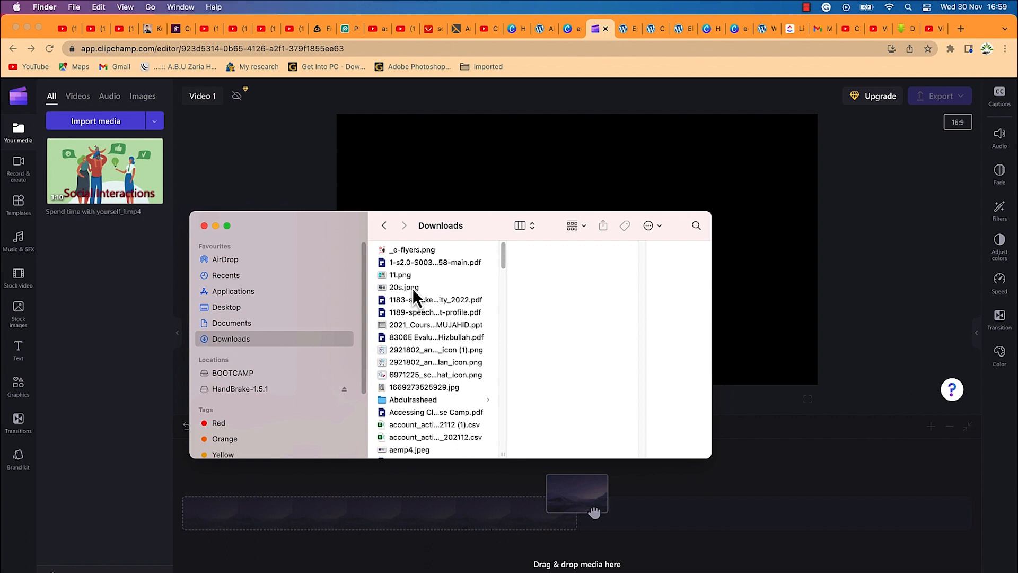
- Import the image 20s.jpeg from the Downloads folder in Finder into the project's media
left_click(413, 288)
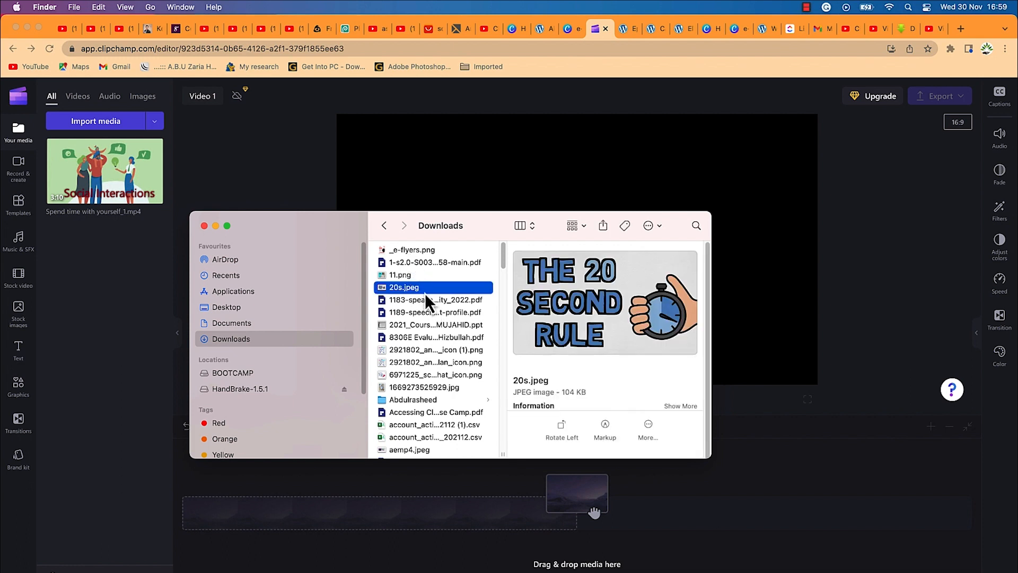
left_click_drag(424, 293, 106, 310)
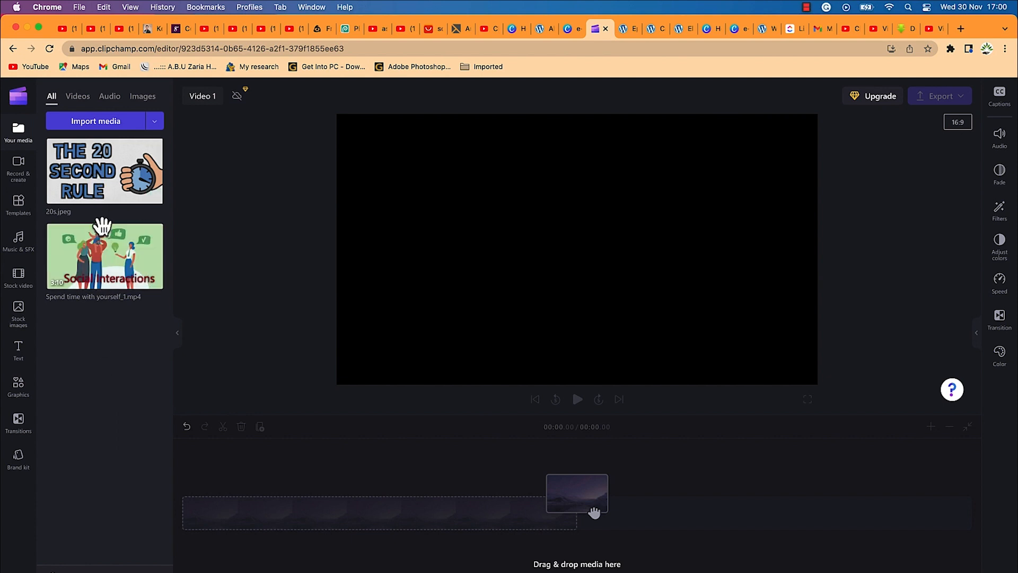
- Place the video "Spend time with yourself_1.mp4" at the start of the timeline
left_click_drag(108, 261, 270, 506)
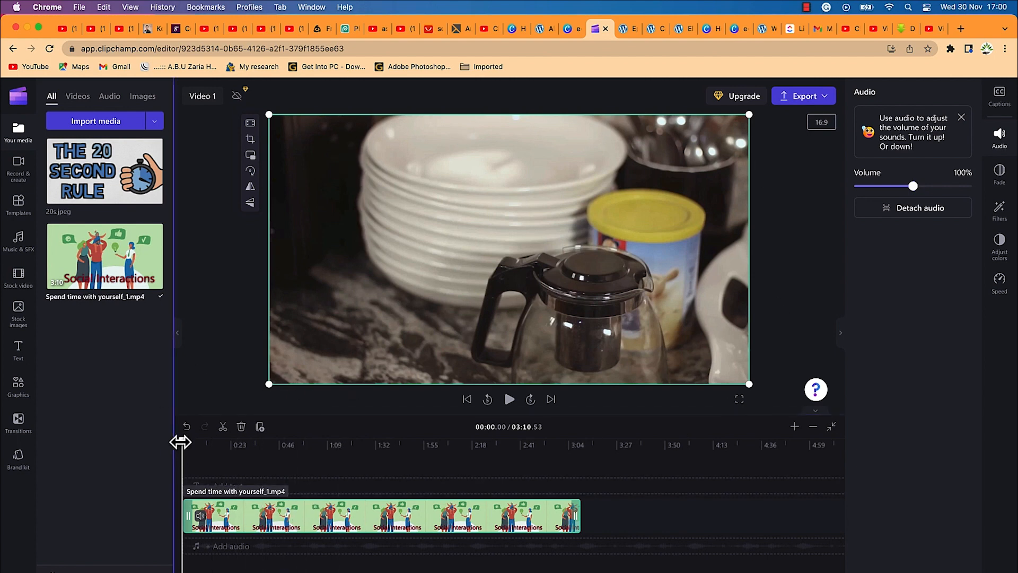
- Try the timeline's zoom levels and fit the whole video clip to the timeline's width
mouse_move(182, 445)
left_mouse_down()
mouse_move(432, 454)
mouse_move(190, 470)
mouse_move(186, 447)
left_mouse_up()
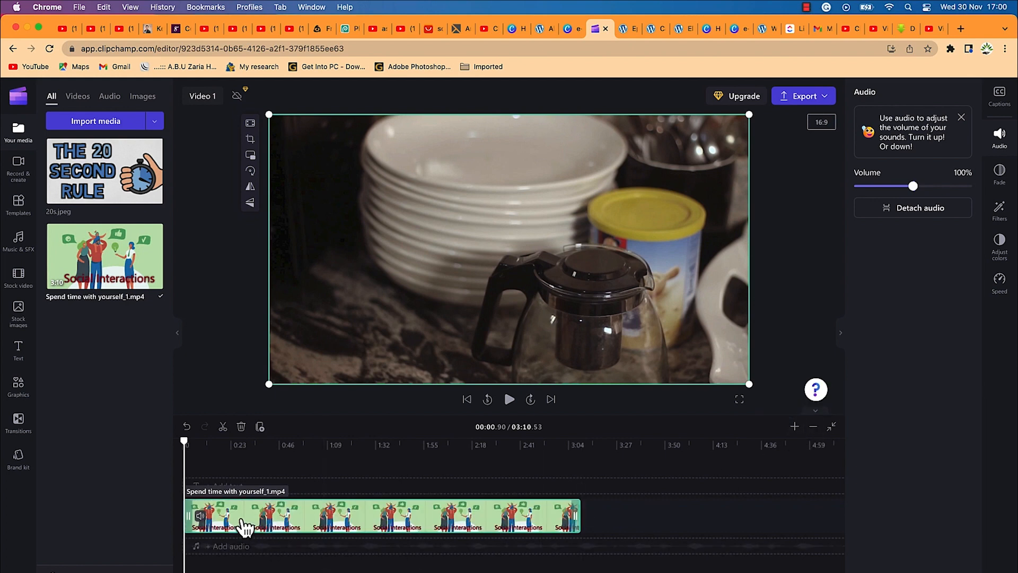
left_click(813, 426)
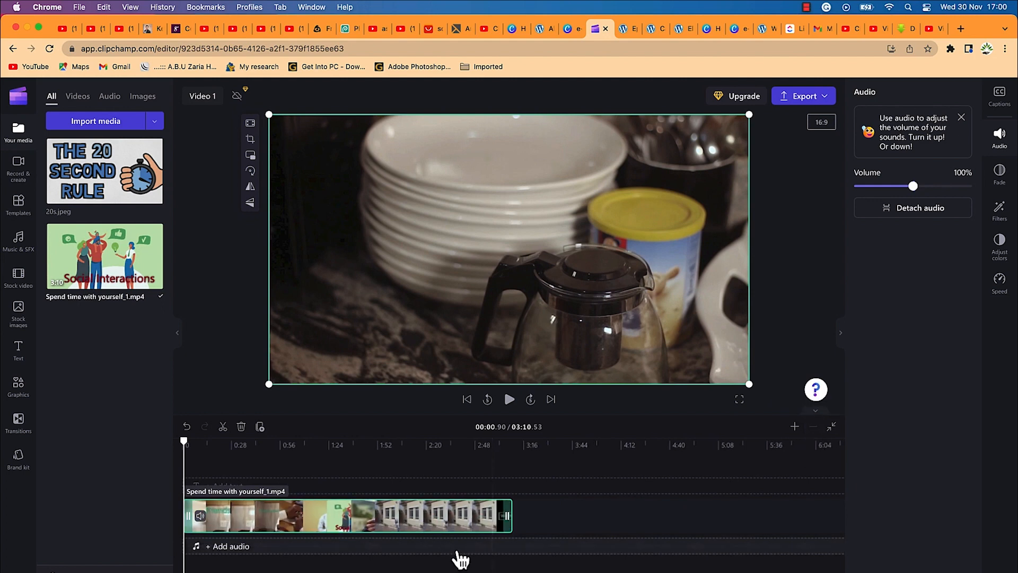
left_click(794, 426)
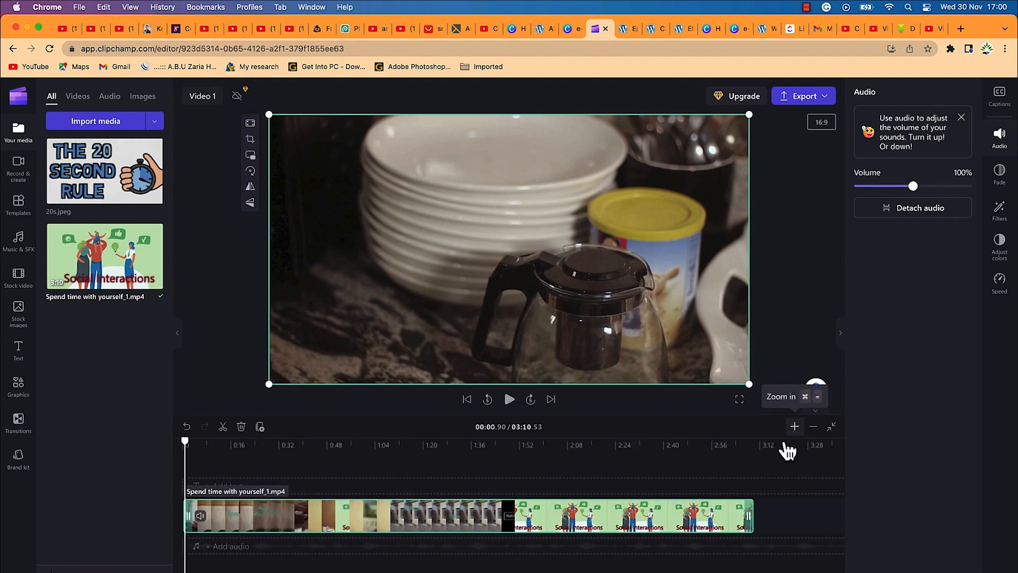
left_click(832, 428)
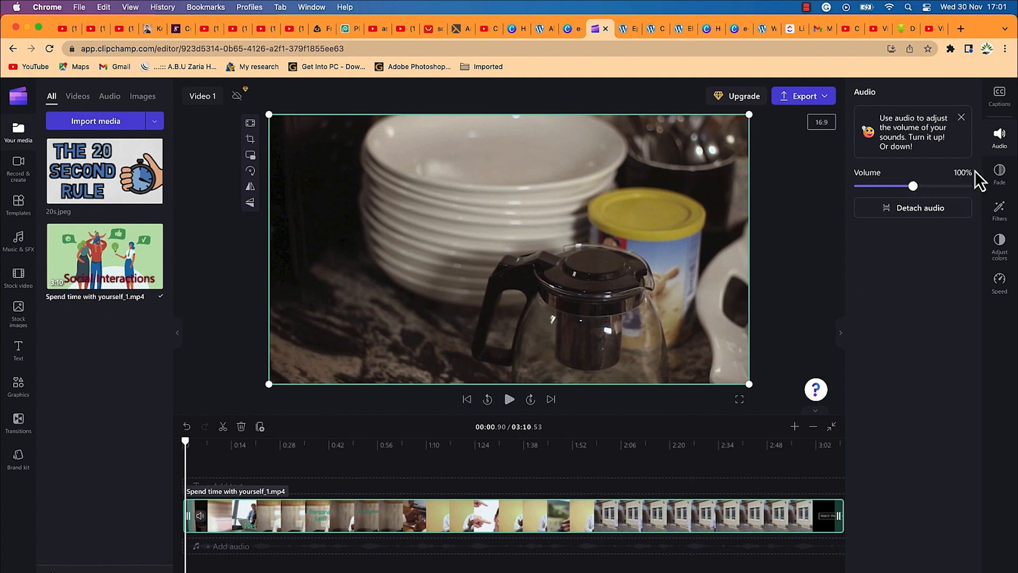
- Examine the audio, fade and filter options available for the selected video clip
left_click(998, 139)
left_click(999, 139)
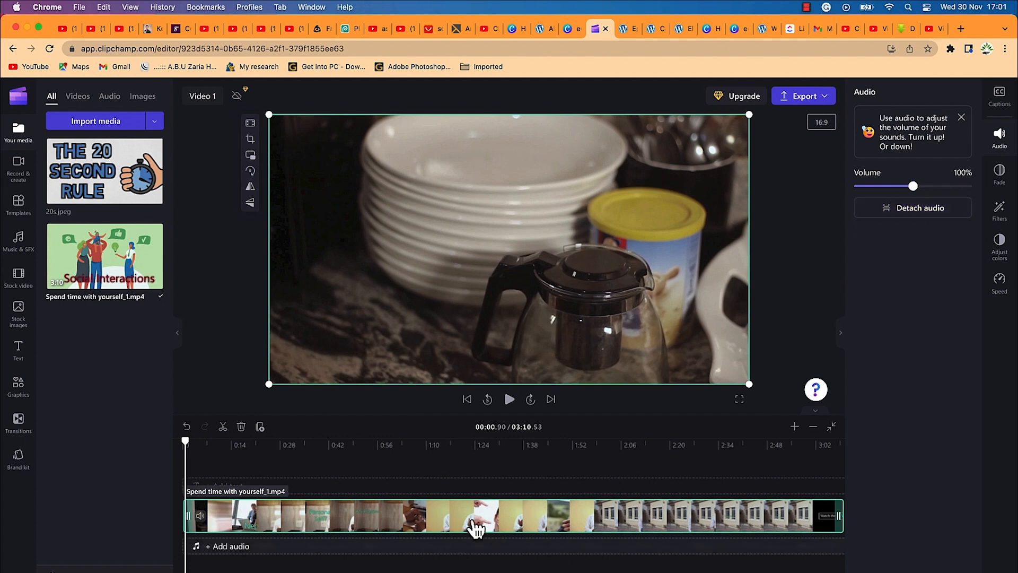
left_click(1003, 179)
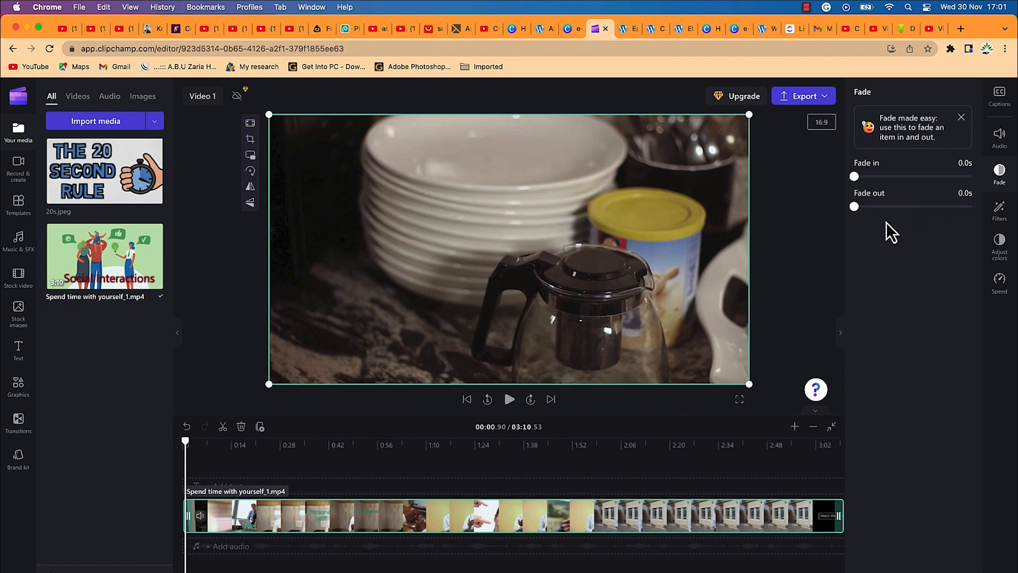
left_click(1000, 212)
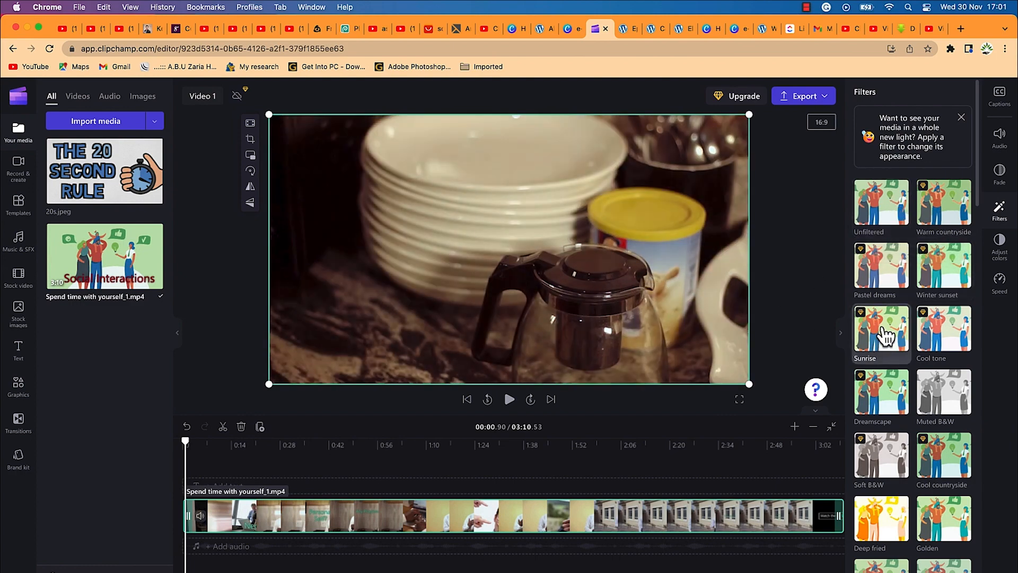
- Adjust the clip's colors with a higher exposure, slightly lower saturation and a cooler temperature
left_click(999, 243)
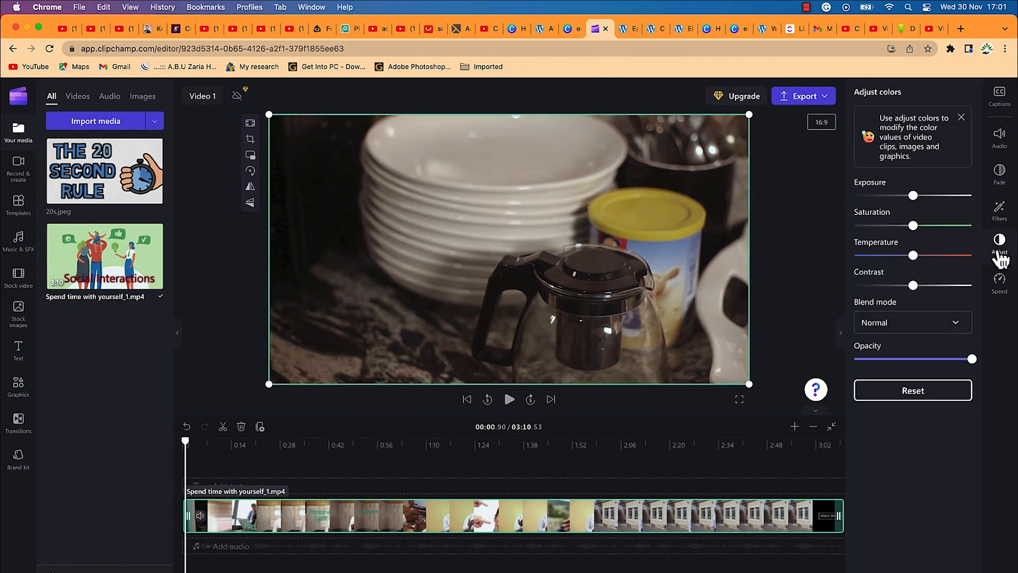
left_click_drag(910, 197, 913, 273)
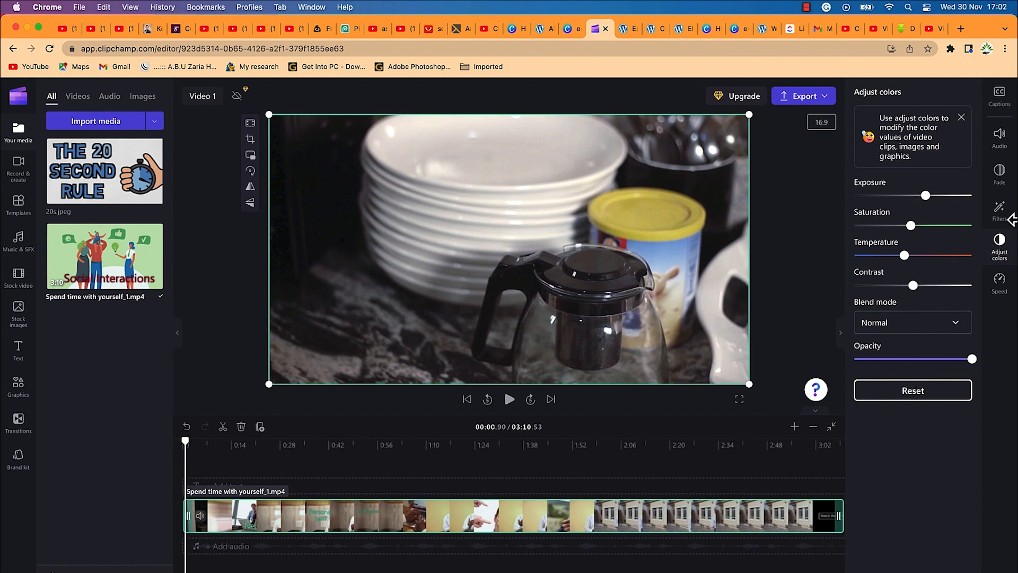
- Try a slightly faster playback speed on the clip and reset its speed to 1
left_click(1001, 291)
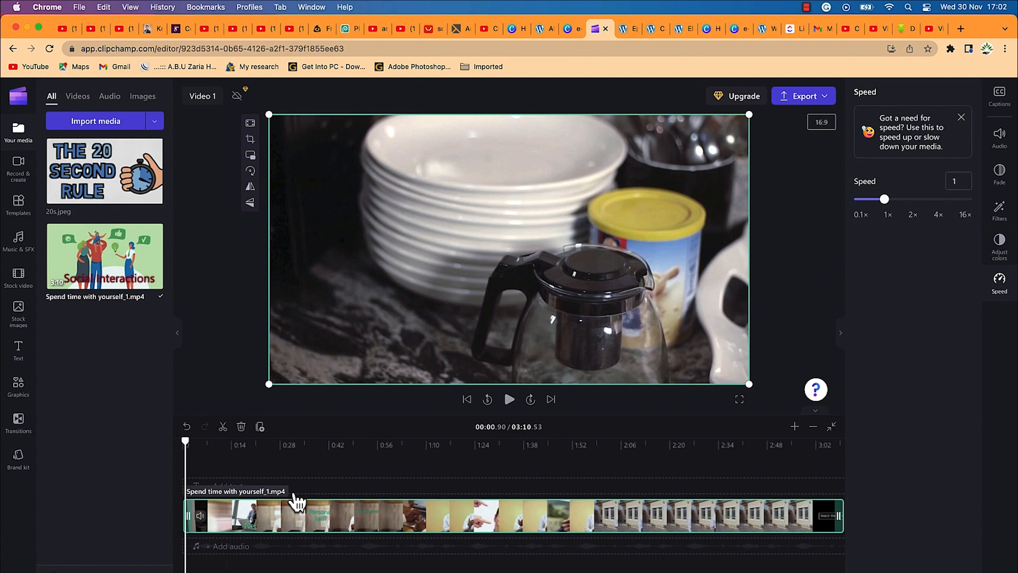
mouse_move(888, 199)
left_mouse_down()
mouse_move(965, 198)
mouse_move(888, 205)
left_mouse_up()
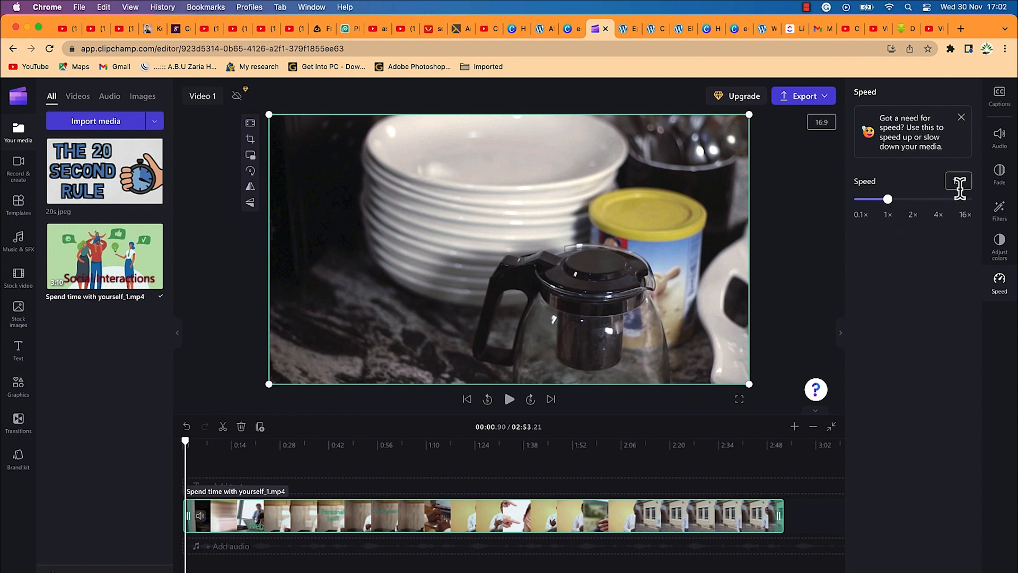
key("BackSpace")
key("BackSpace")
key("Return")
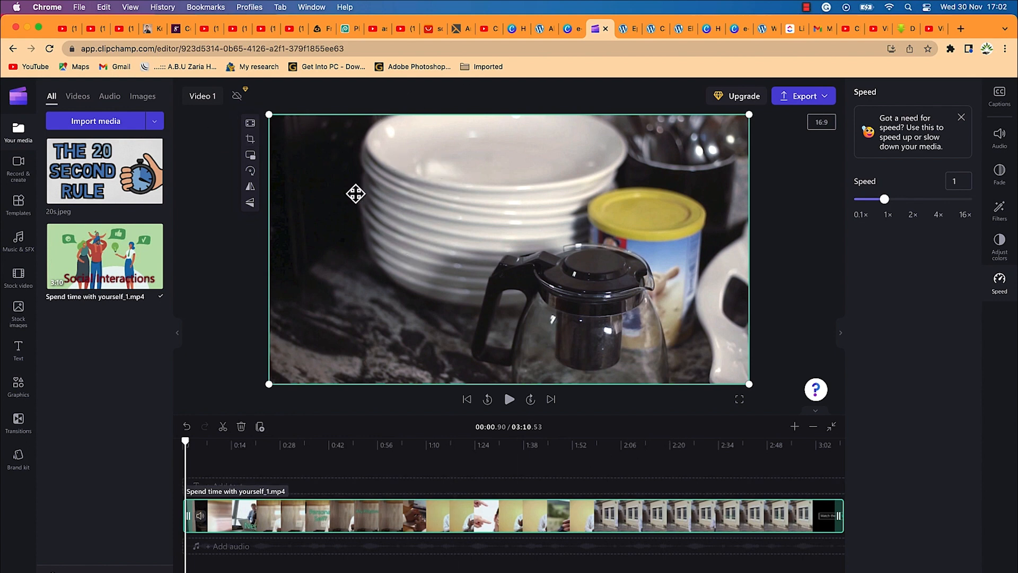
- Try cropping the video frame from its upper-left corner and leave crop mode
left_click(250, 127)
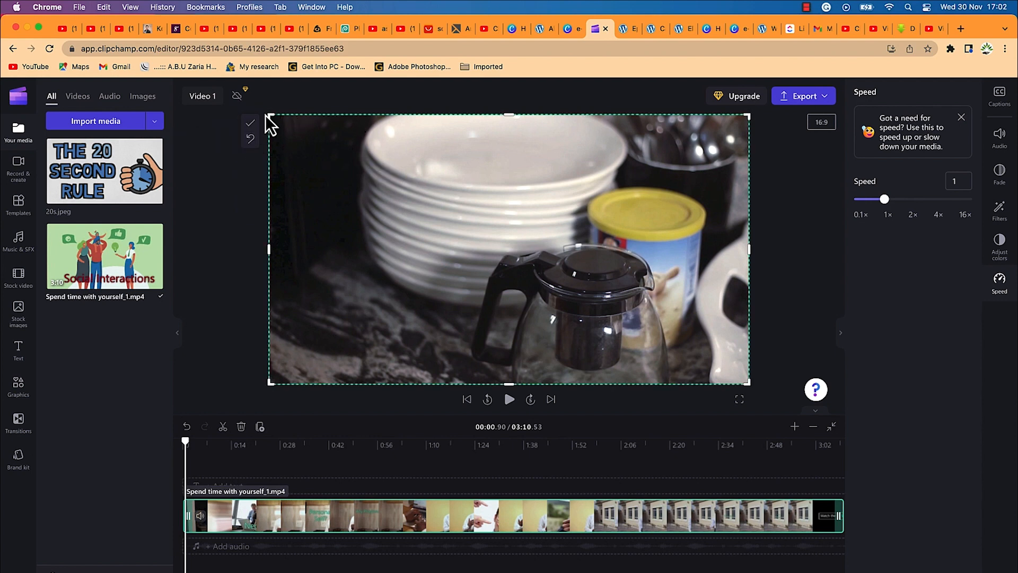
mouse_move(273, 118)
left_mouse_down()
mouse_move(475, 205)
mouse_move(293, 143)
mouse_move(271, 121)
left_mouse_up()
left_click_drag(270, 119, 269, 117)
left_click(305, 168)
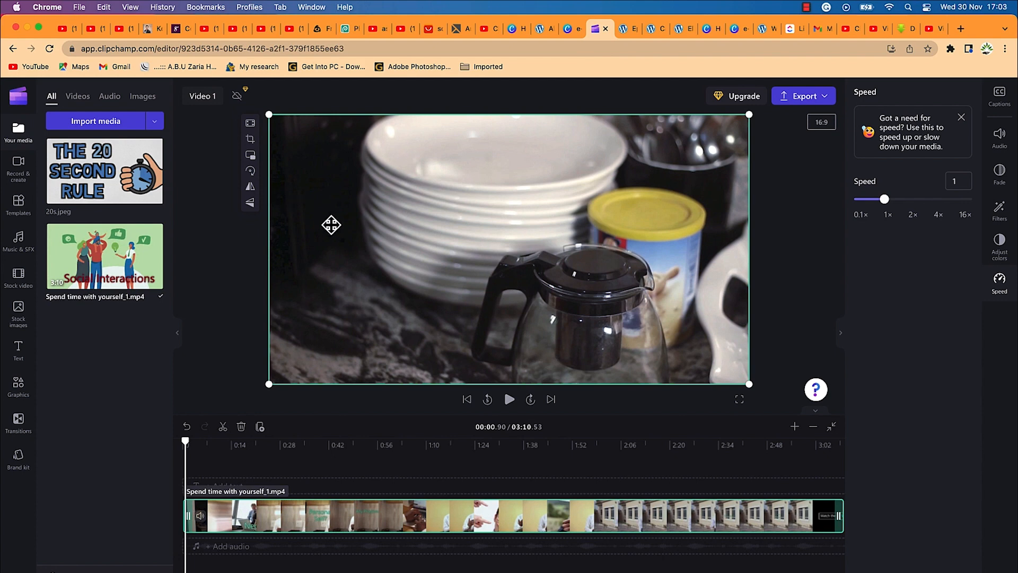
- Rotate the clip in 90-degree increments through a full turn back to its upright orientation
left_click(251, 171)
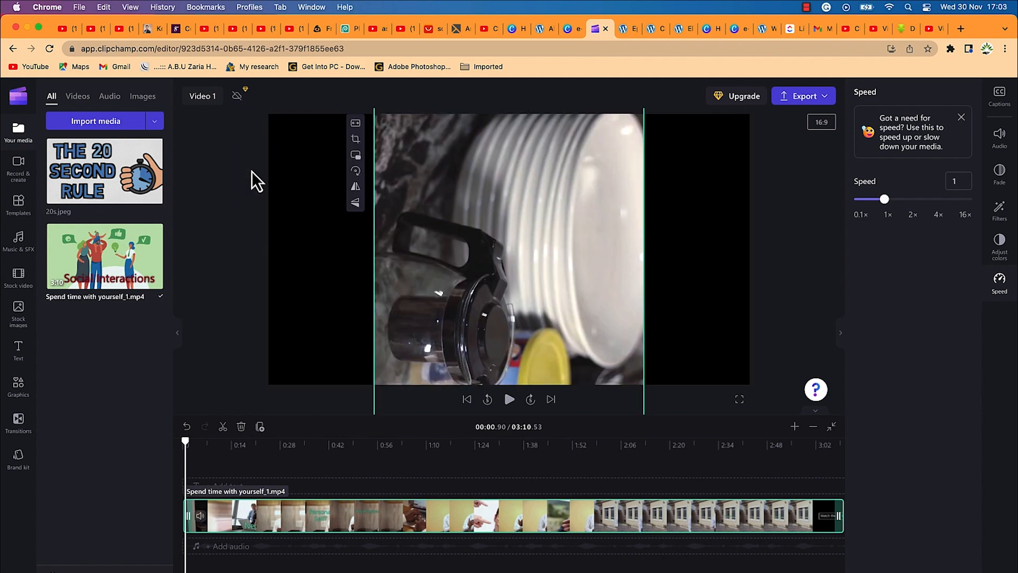
left_click(356, 173)
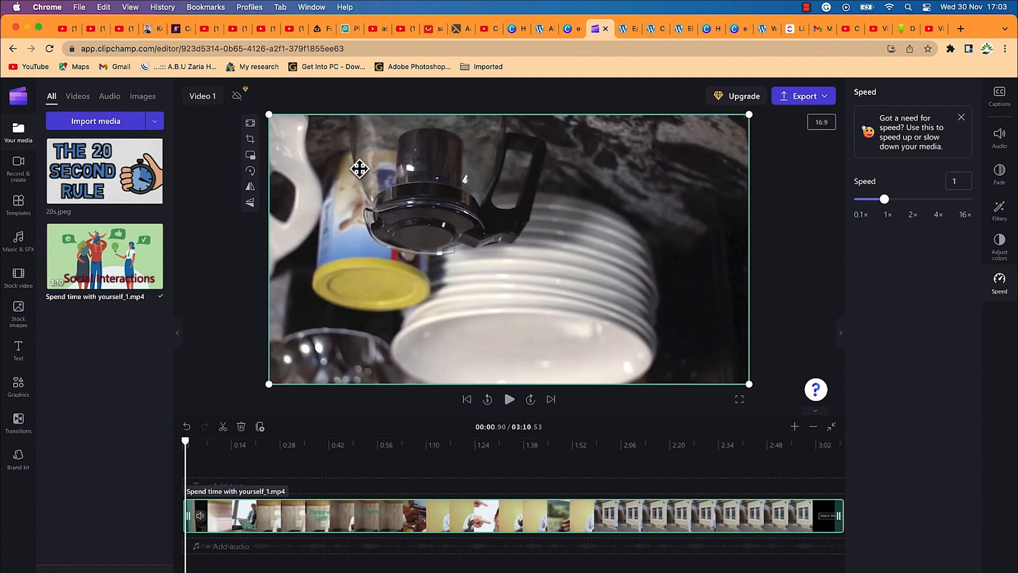
left_click(250, 174)
left_click(352, 175)
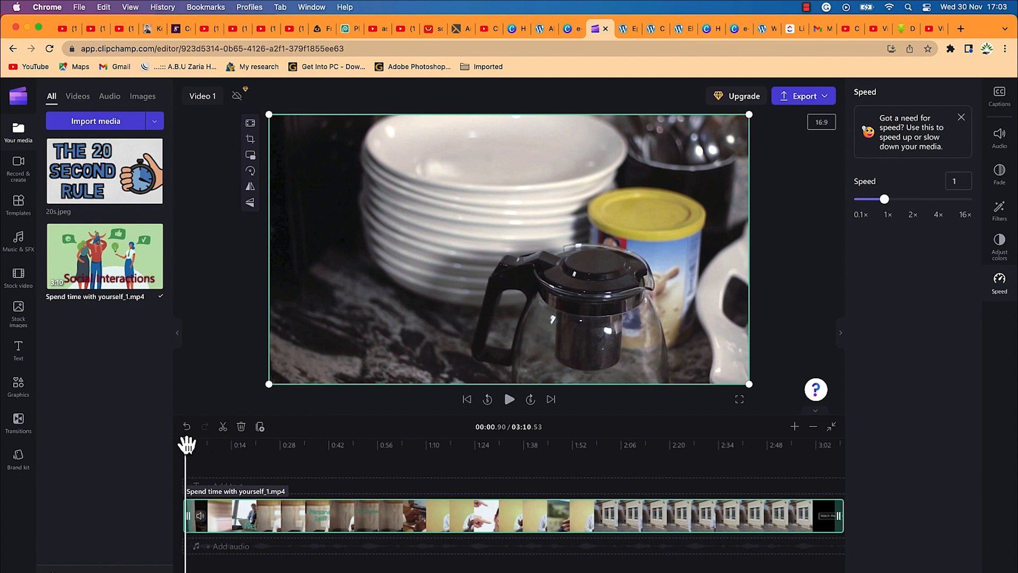
- Split the video clip at 00:53.99 and select the two resulting pieces in turn
left_click_drag(187, 444, 370, 444)
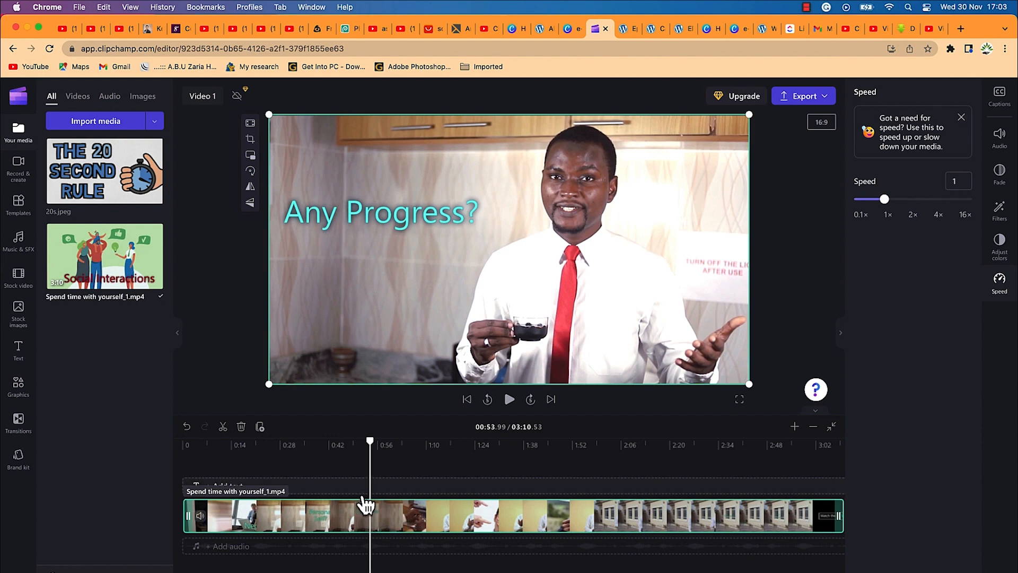
key("s")
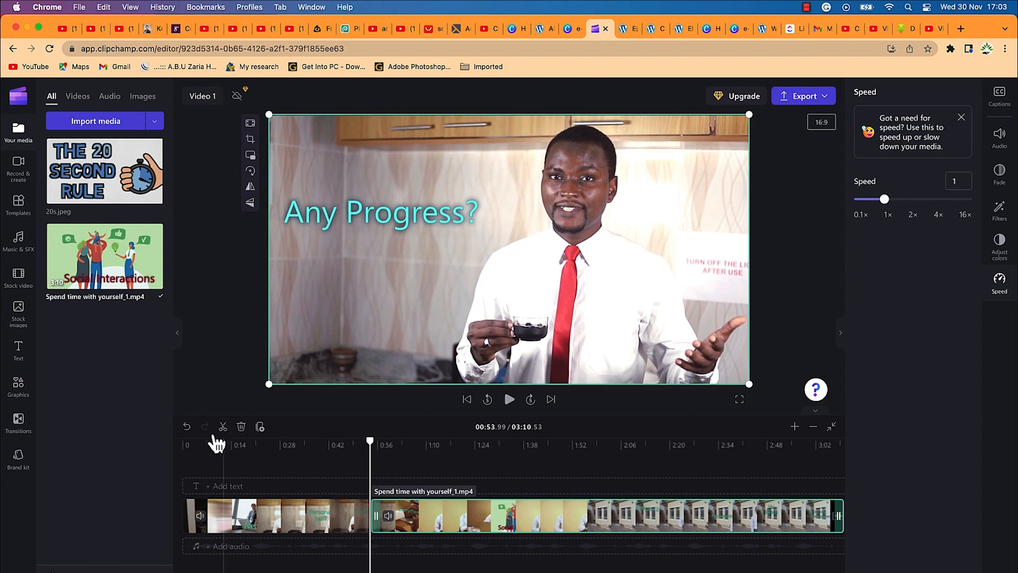
left_click(320, 517)
left_click(421, 518)
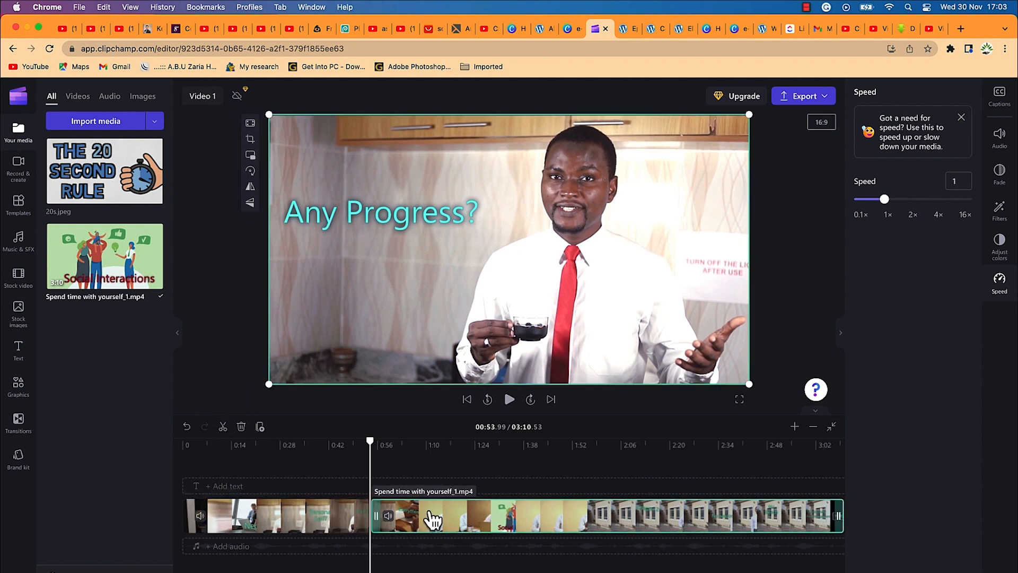
left_click(325, 522)
left_click(459, 523)
- Split the second piece of the video at 01:48.95 and select its two parts in turn
left_click_drag(374, 445, 554, 454)
key("s")
left_click(480, 513)
left_click(613, 530)
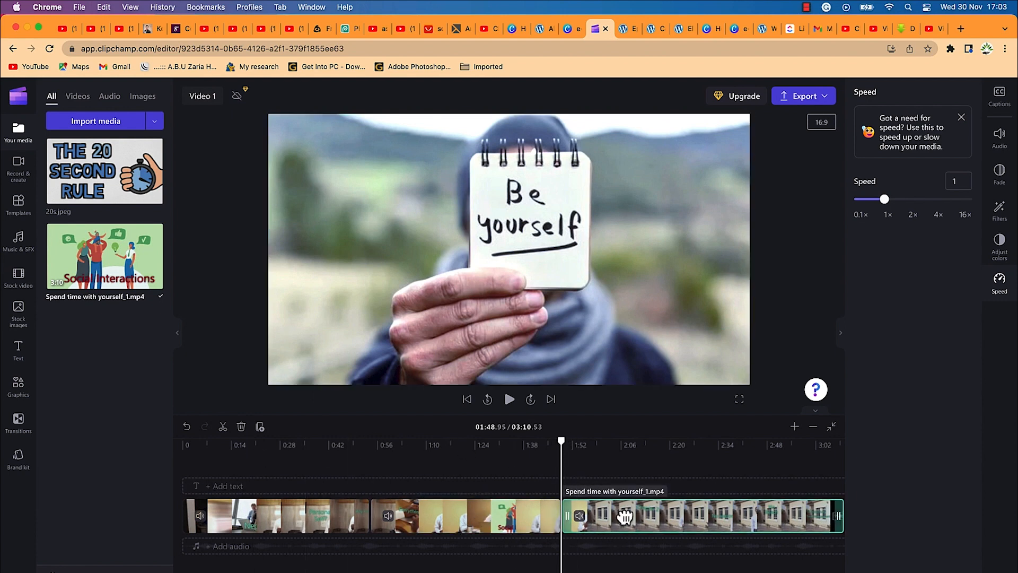
- Rearrange the three pieces: the third at the timeline's start, the second on the track above, and the first at the end
left_click_drag(625, 514, 238, 491)
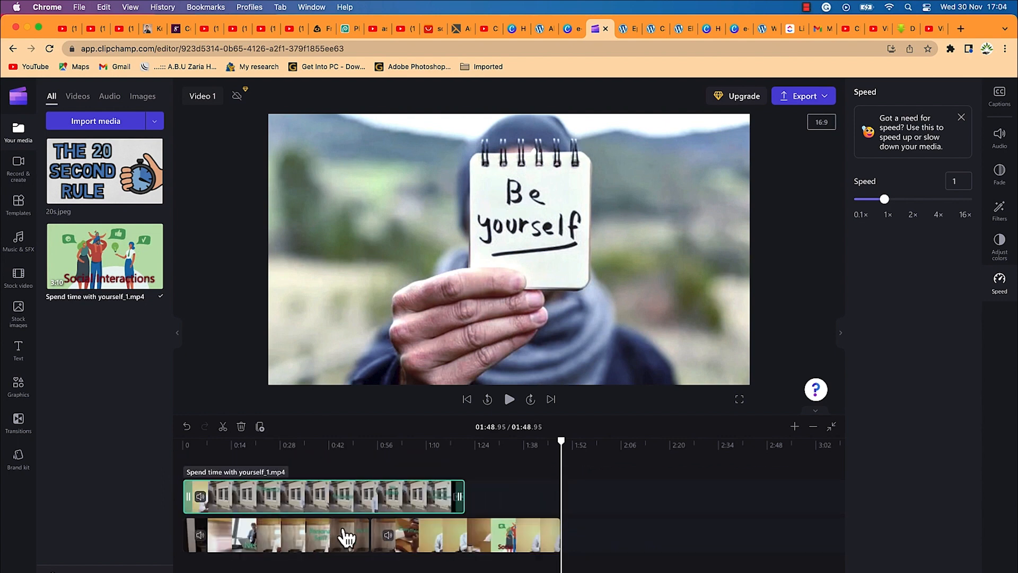
left_click_drag(473, 530, 541, 512)
left_click_drag(295, 556, 731, 536)
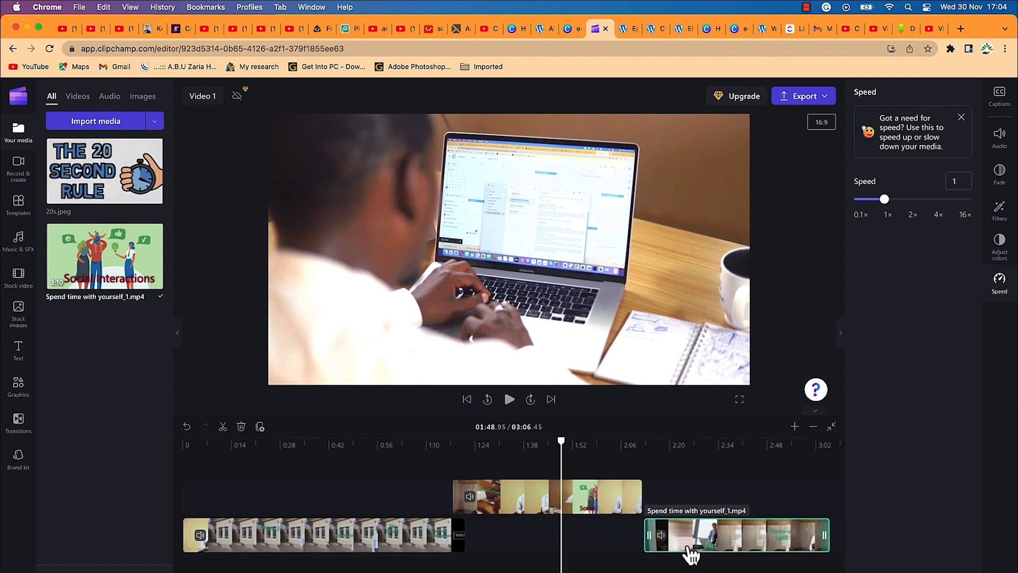
- Extend the opening clip's beginning to include earlier footage, trim its end to about 1:17, and close the gap behind it
left_click(443, 536)
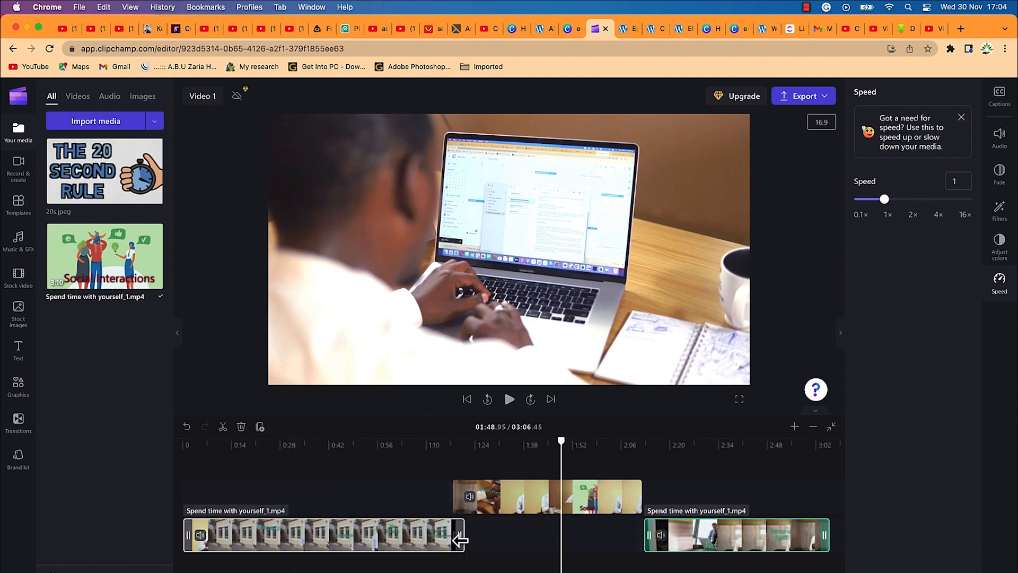
mouse_move(459, 539)
left_mouse_down()
mouse_move(266, 554)
mouse_move(465, 548)
left_mouse_up()
mouse_move(190, 536)
left_mouse_down()
mouse_move(252, 536)
mouse_move(363, 508)
mouse_move(200, 540)
mouse_move(179, 532)
left_mouse_up()
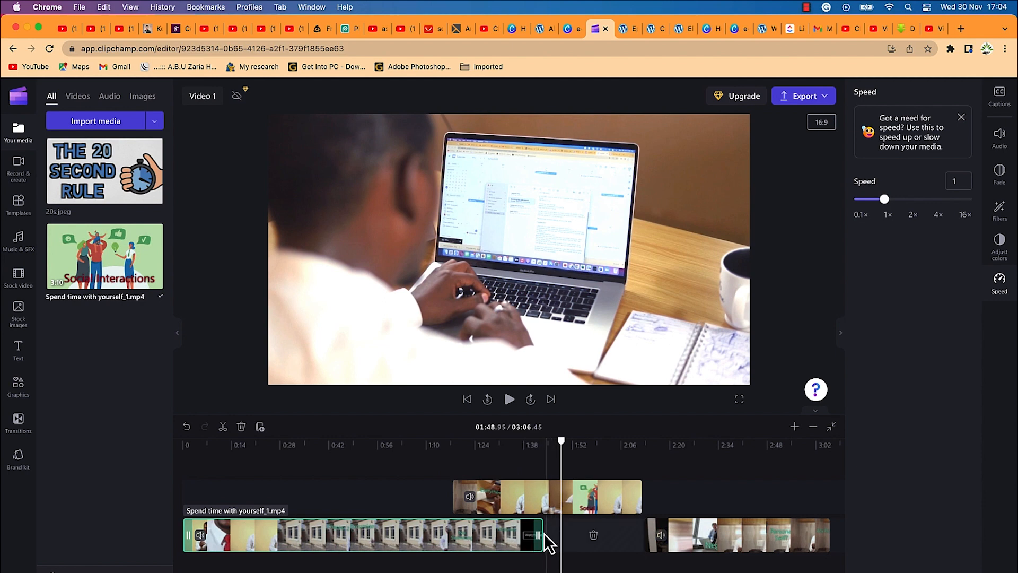
left_click_drag(537, 535, 375, 534)
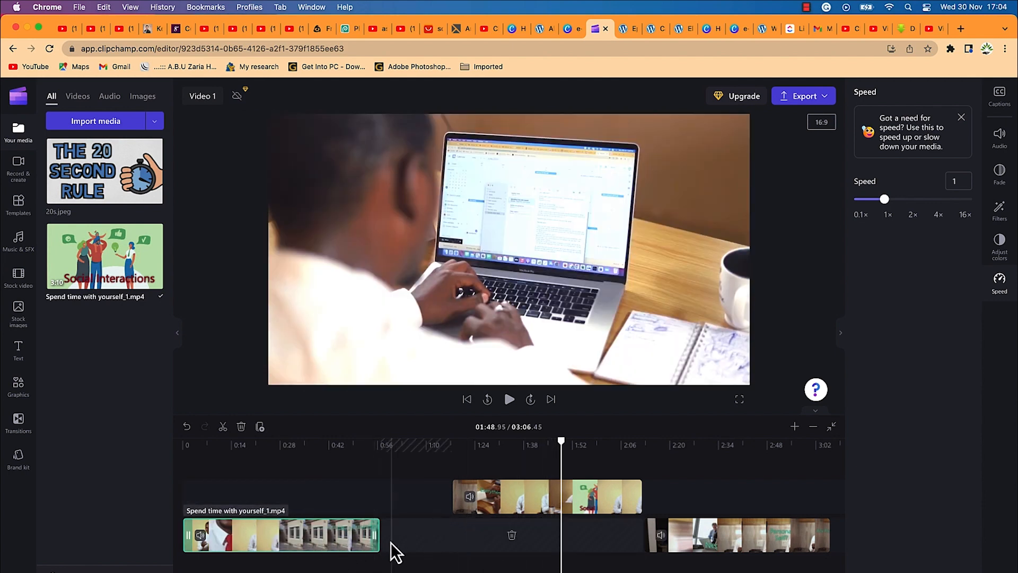
left_click_drag(378, 538, 455, 538)
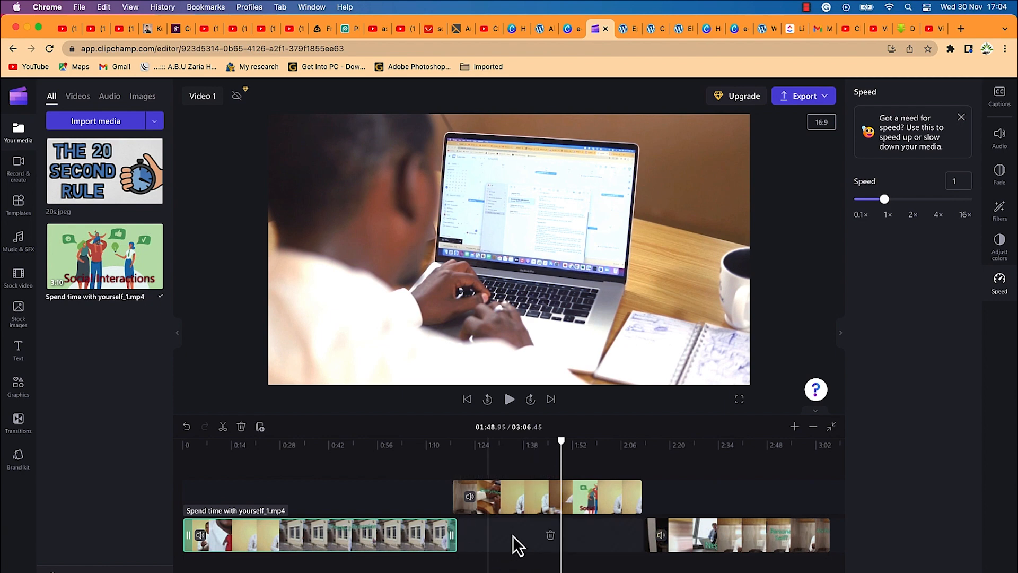
left_click_drag(452, 539, 450, 535)
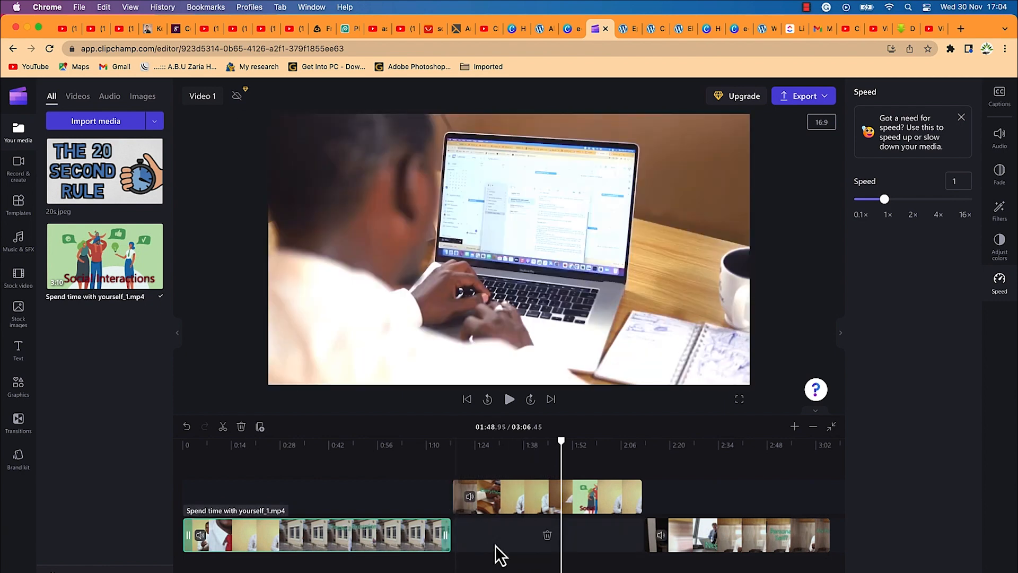
left_click(547, 536)
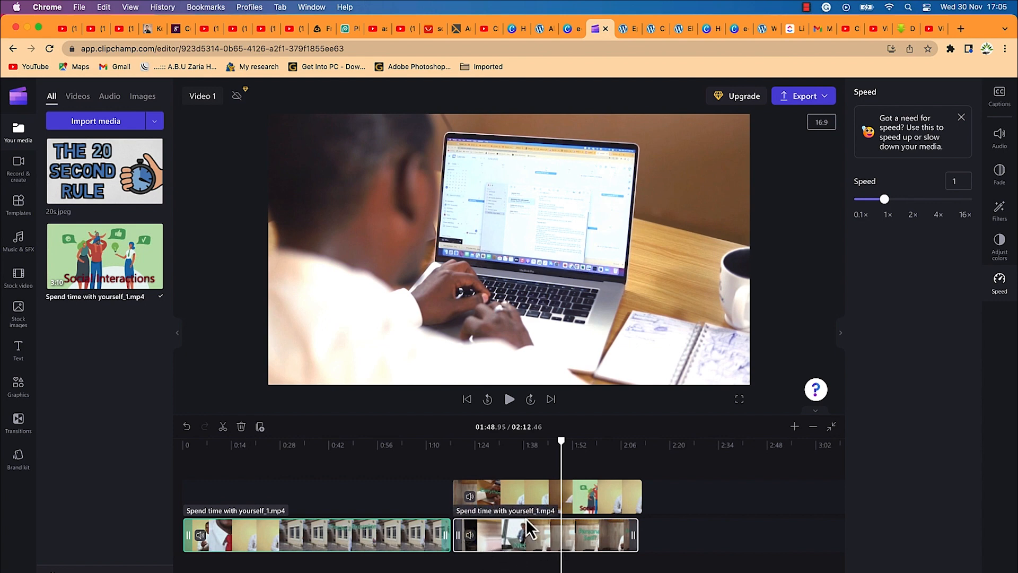
- Split the opening clip at 00:55.02 and move its second part to the end of the lower track
left_click(564, 445)
left_click(373, 446)
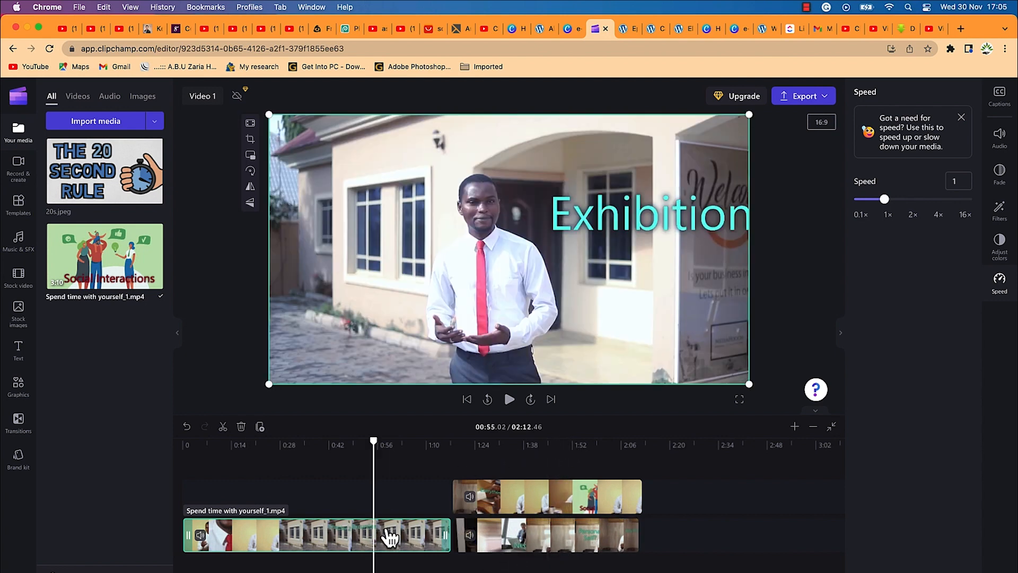
key("s")
left_click_drag(397, 537, 660, 546)
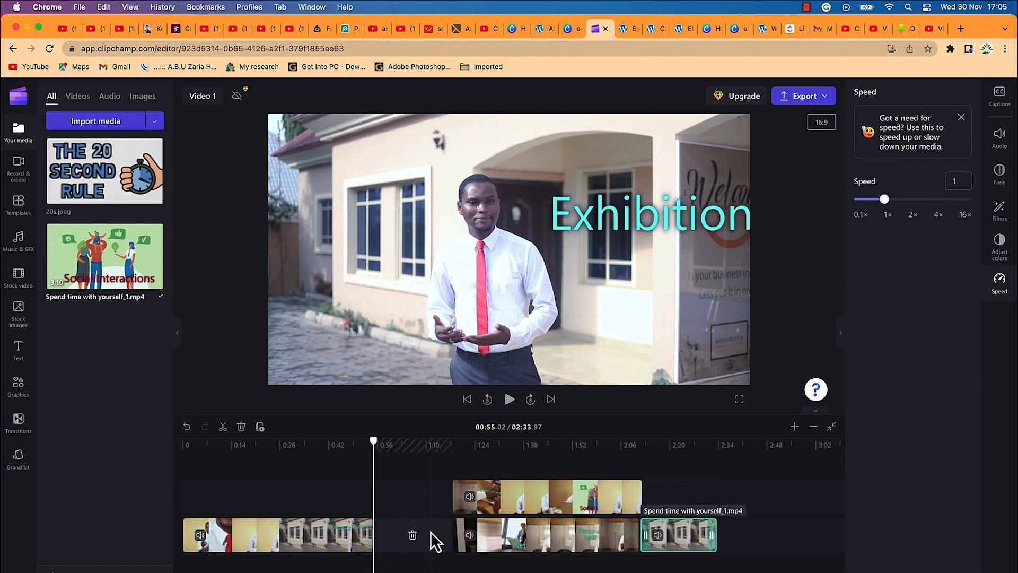
- Close the gap after the opening clip and move the upper-track clip to the end of the lower track
left_click(412, 535)
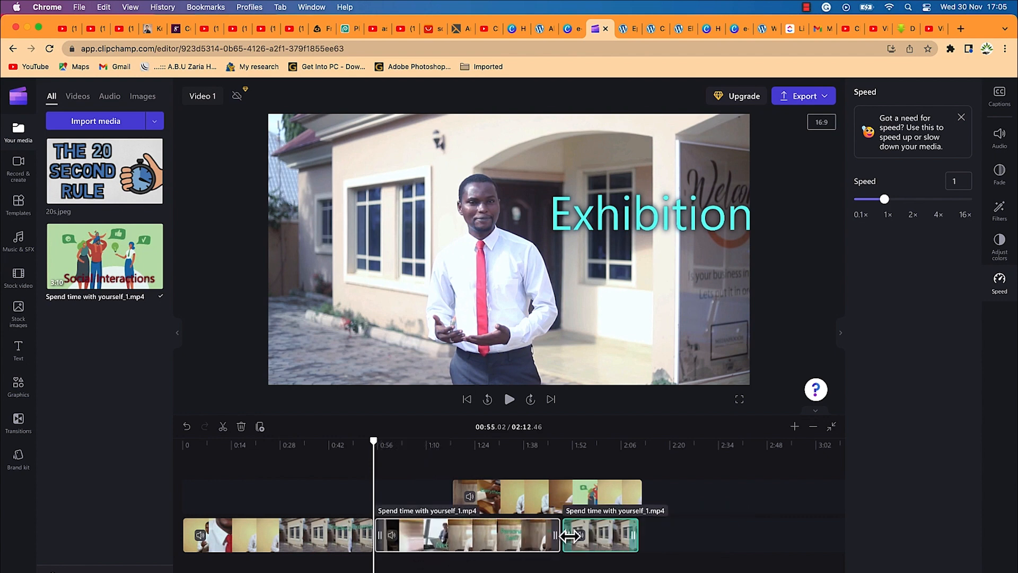
left_click_drag(519, 503, 689, 538)
- Copy the third video clip on the timeline
left_click(614, 533)
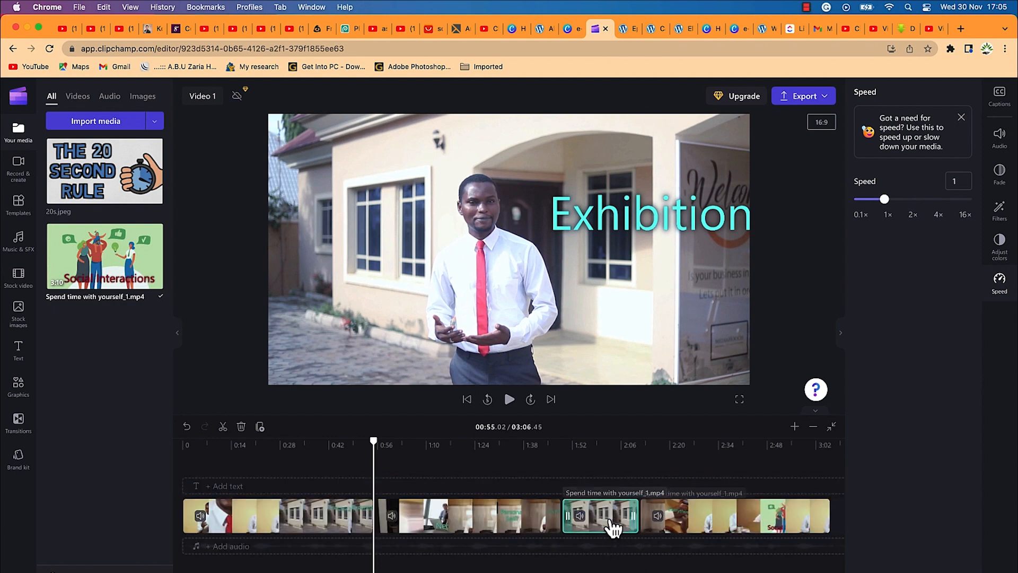
right_click(613, 529)
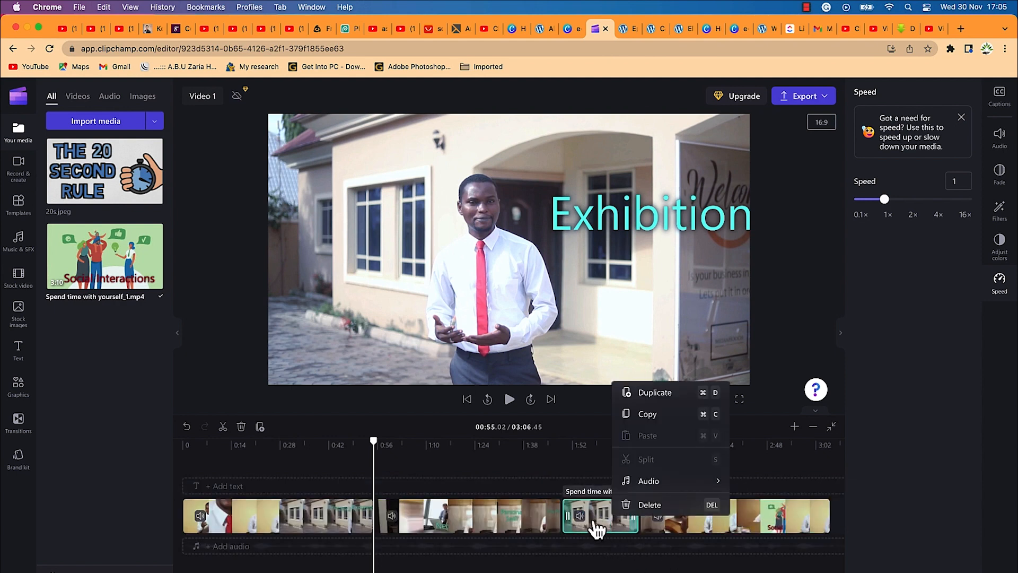
left_click(594, 520)
right_click(604, 523)
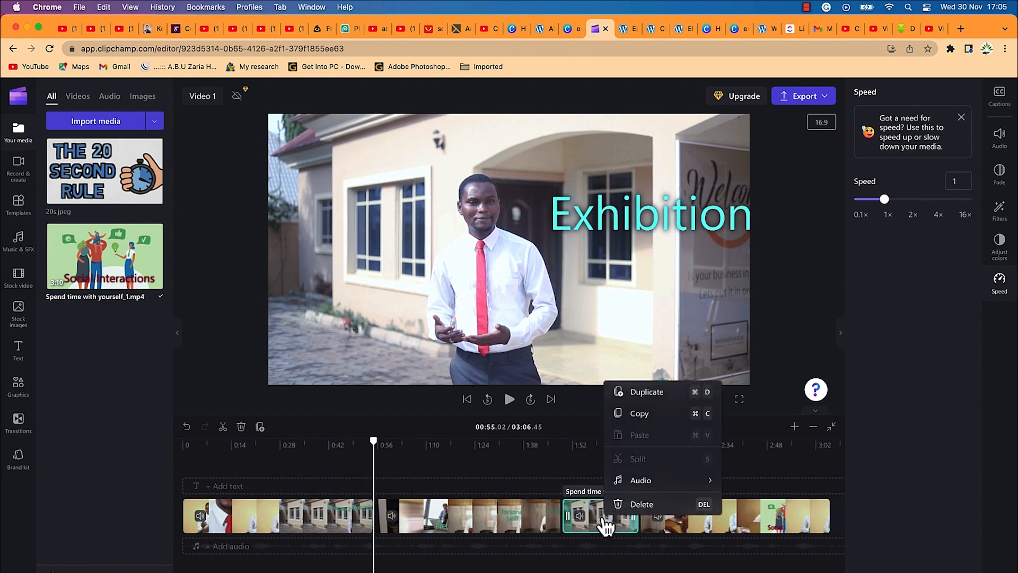
left_click(640, 417)
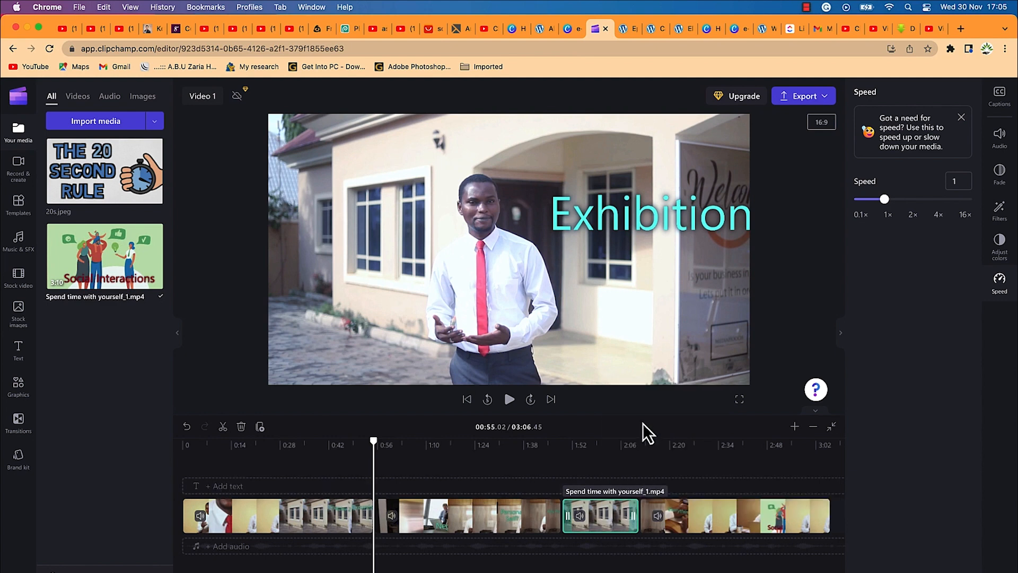
- Try to detach the audio from the third video clip on the timeline
right_click(606, 530)
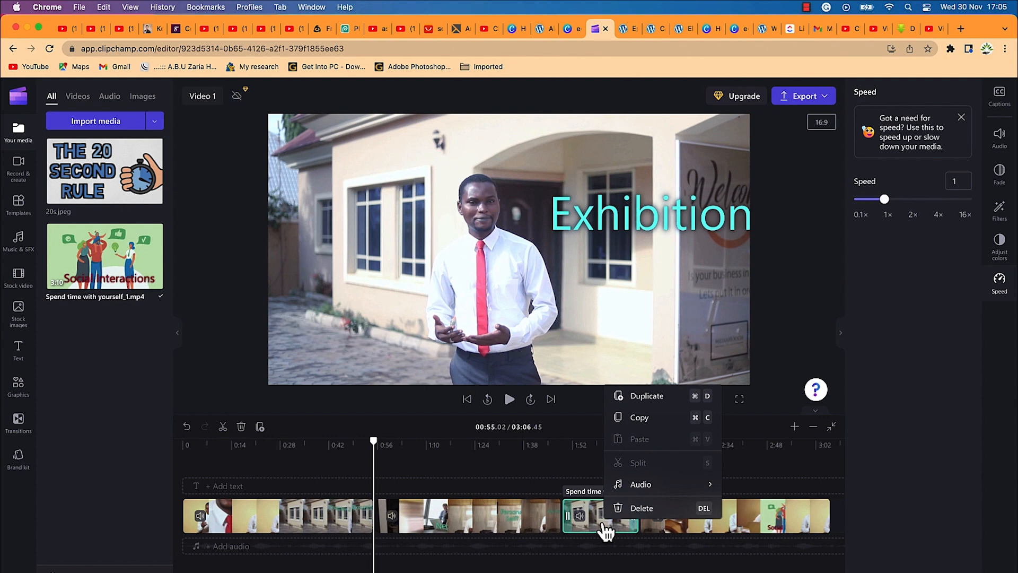
mouse_move(673, 486)
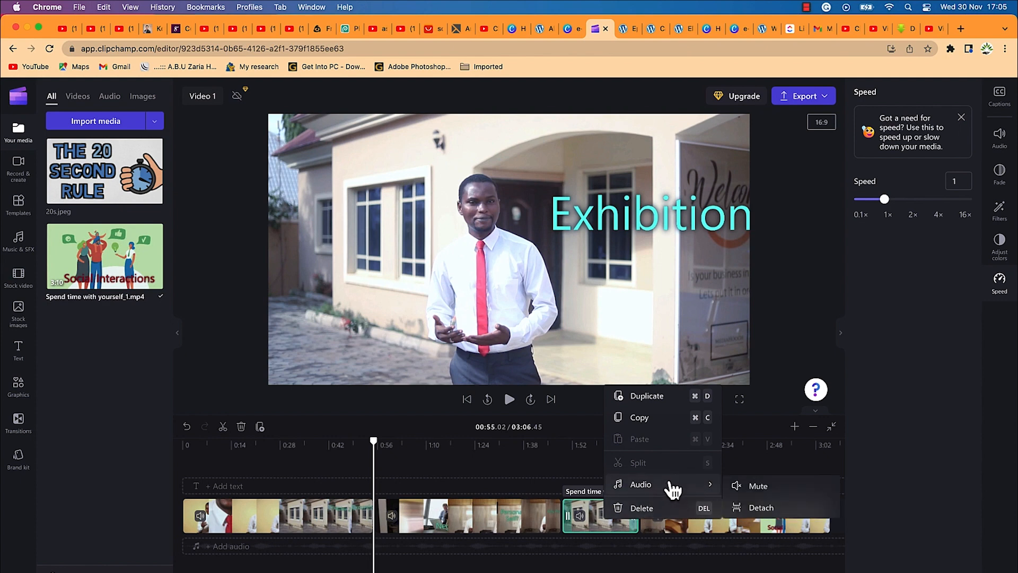
left_click(749, 508)
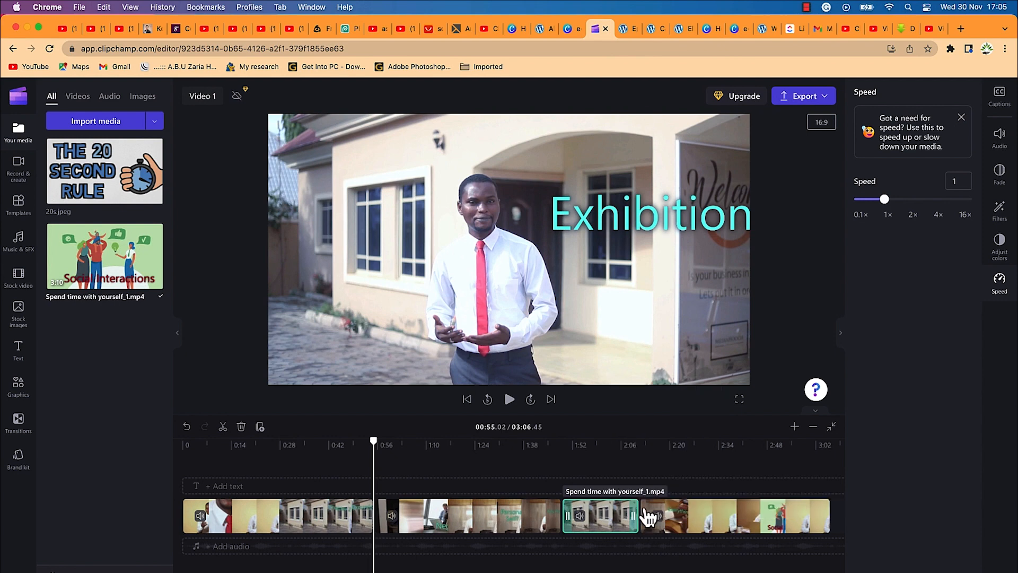
- Delete the third video clip from the timeline and close the gap it leaves
right_click(607, 527)
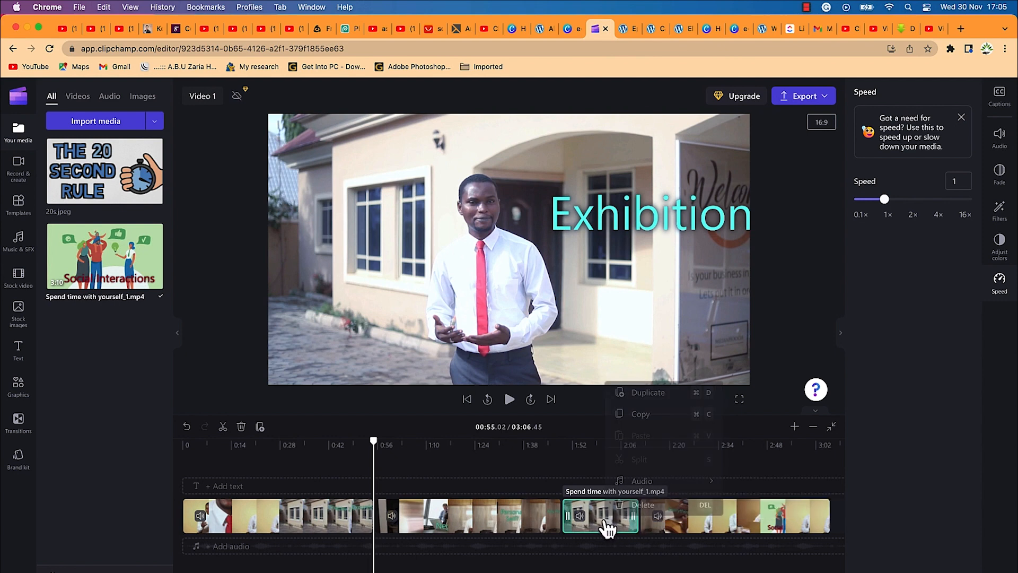
left_click(639, 504)
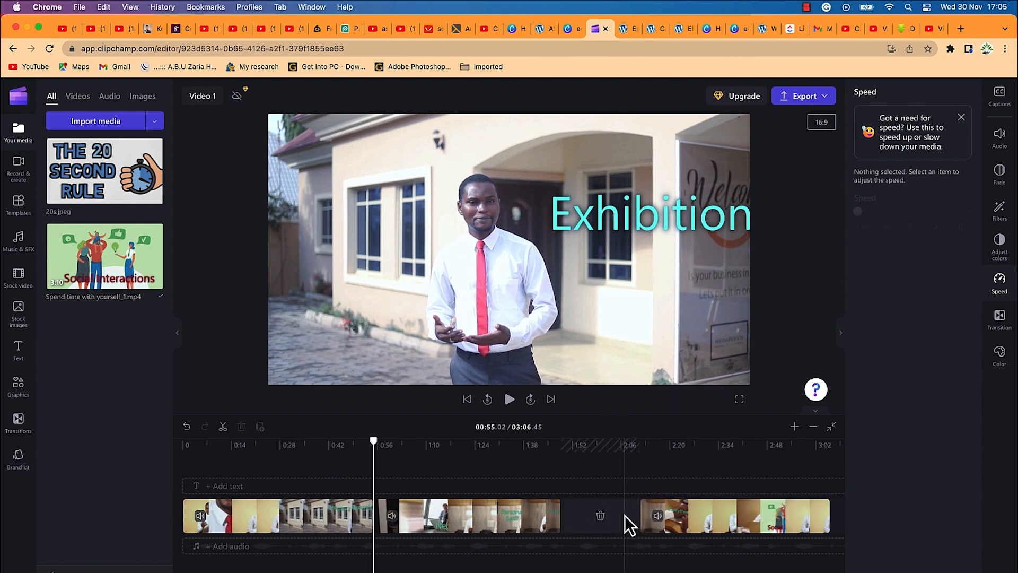
left_click(601, 517)
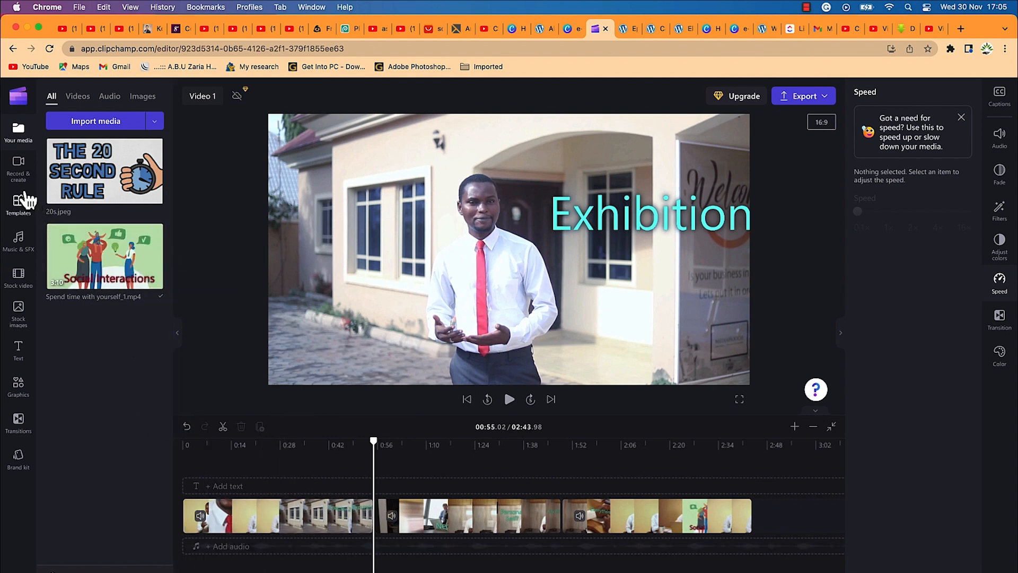
- Preview the free music track "Somewhere In The Mountains" and add it to the timeline
left_click(21, 244)
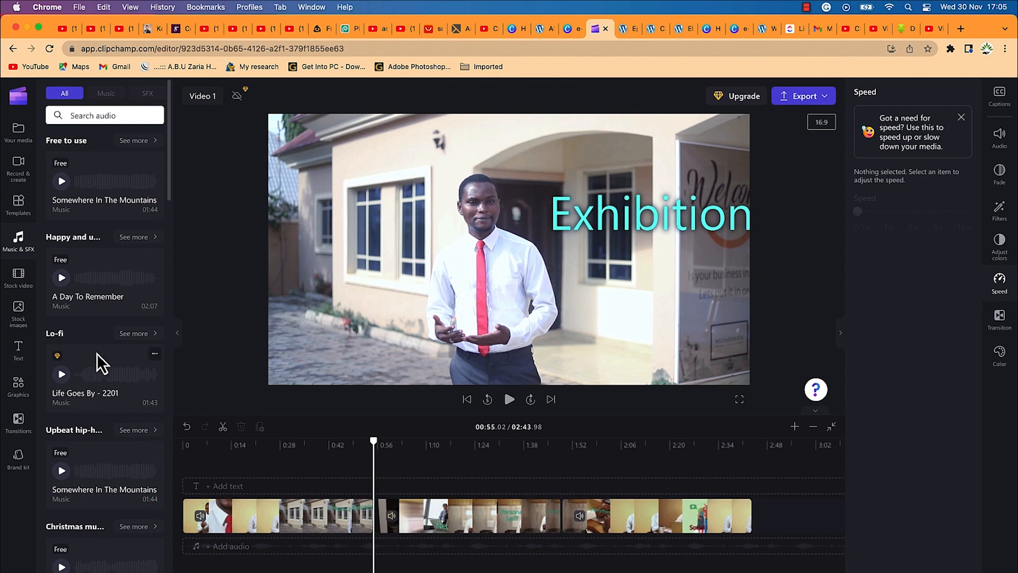
left_click(62, 182)
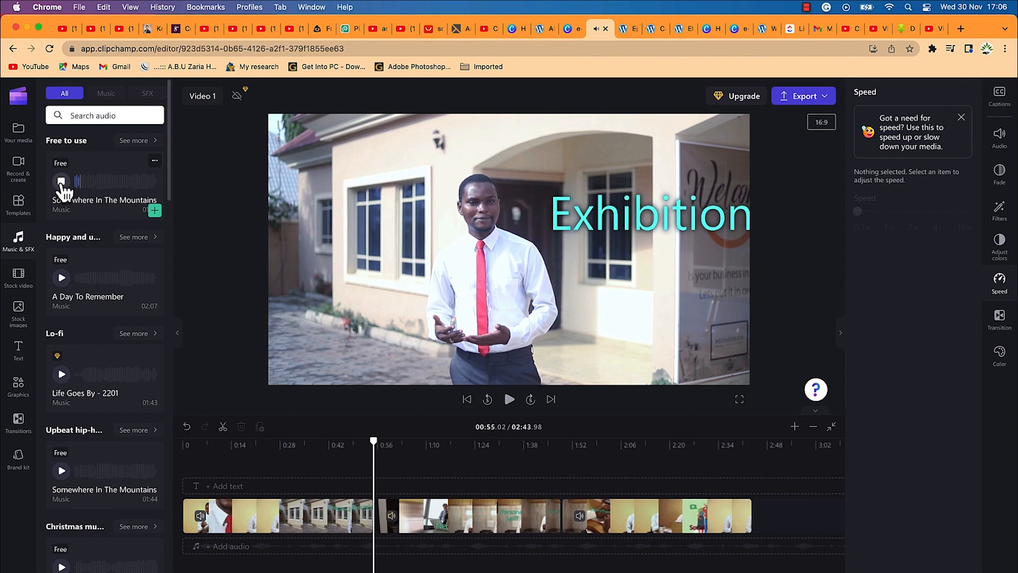
left_click(62, 181)
mouse_move(157, 215)
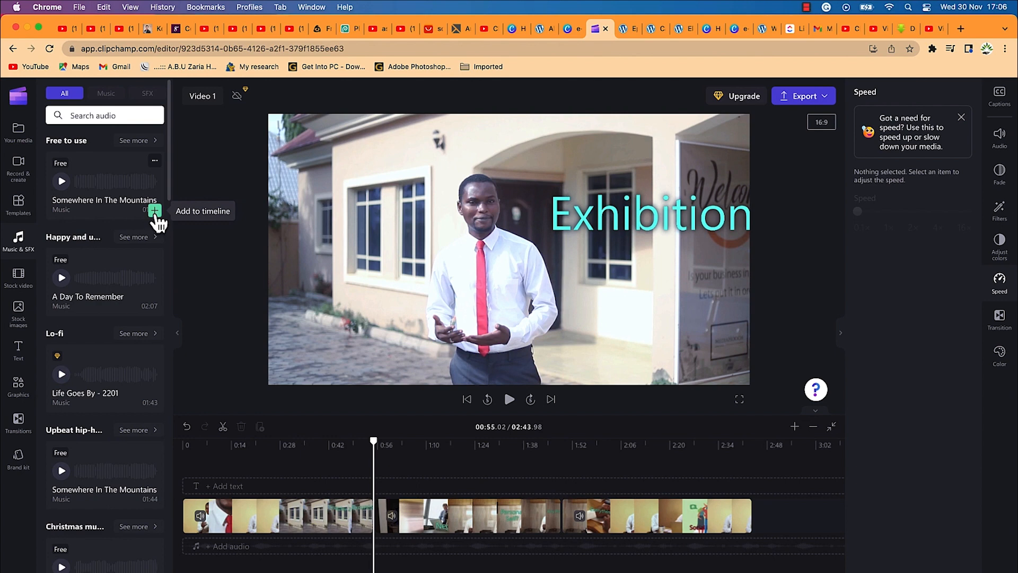
left_click(154, 211)
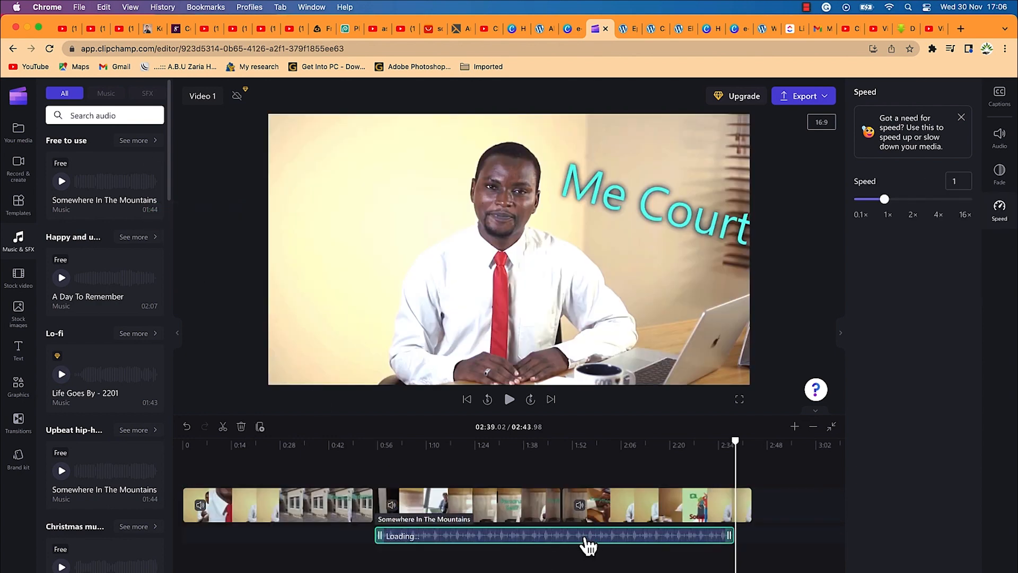
- Move the music track to the timeline's start and shift all three video clips together to begin at about 1:08
left_click_drag(560, 539, 382, 538)
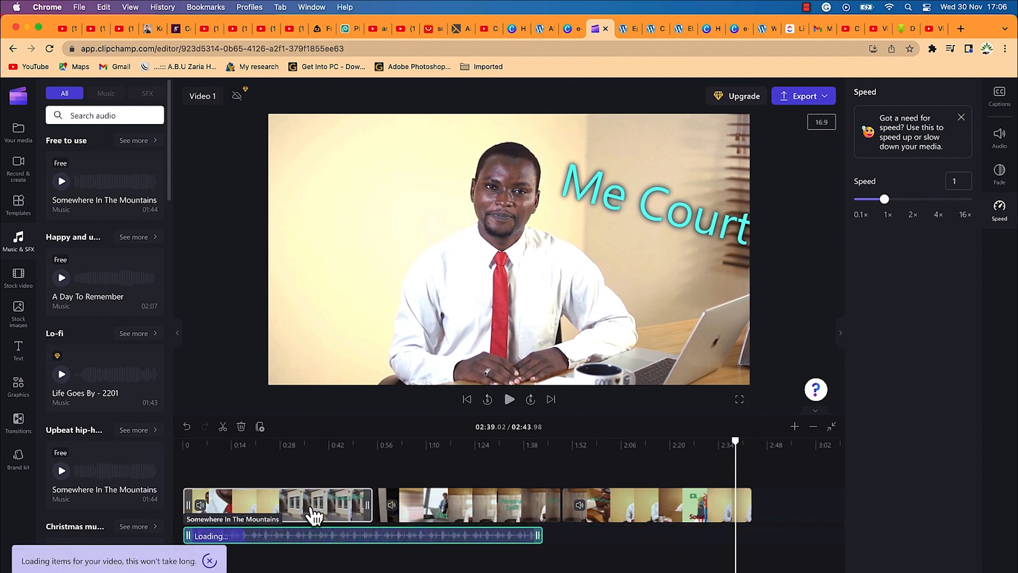
left_click_drag(338, 475, 623, 509)
left_click_drag(291, 505, 528, 509)
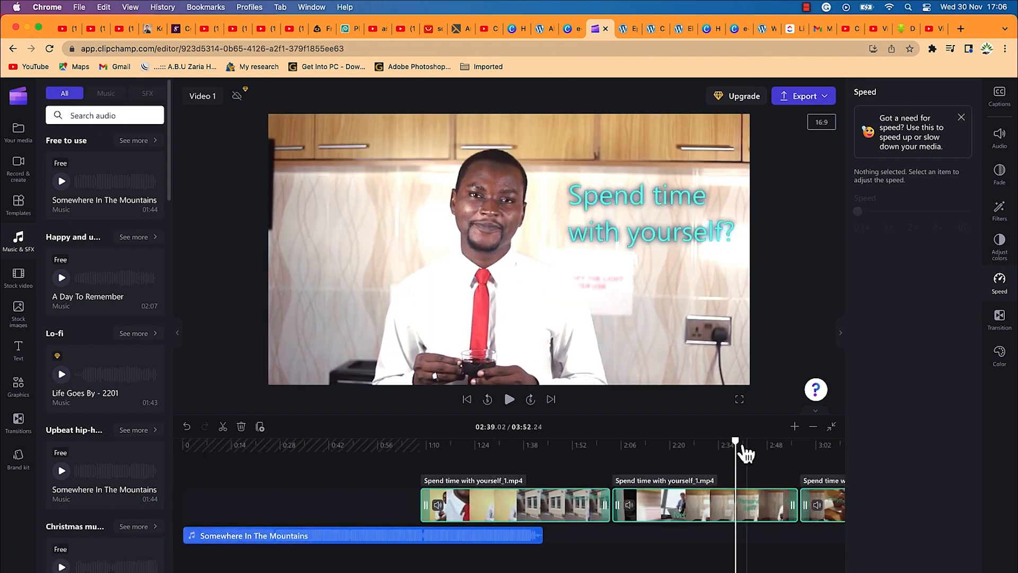
- Play the music from the beginning of the timeline for about five seconds and stop playback
left_click_drag(735, 442, 64, 414)
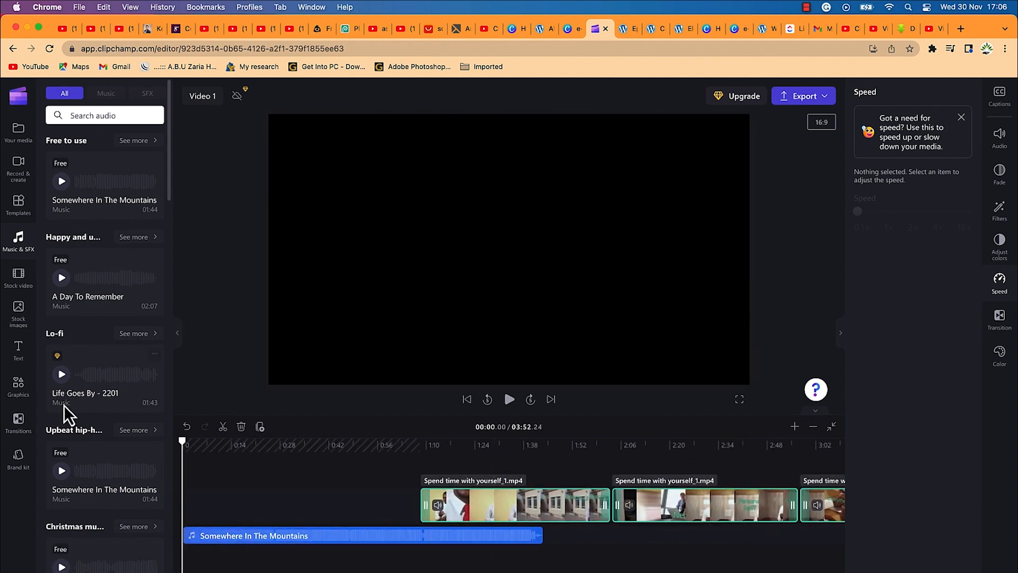
left_click(225, 535)
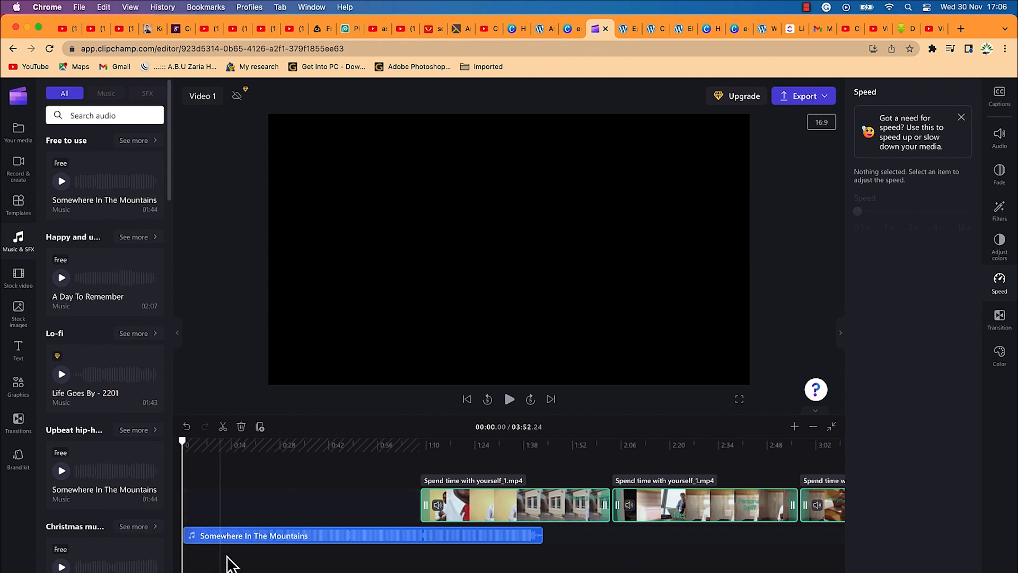
key("space")
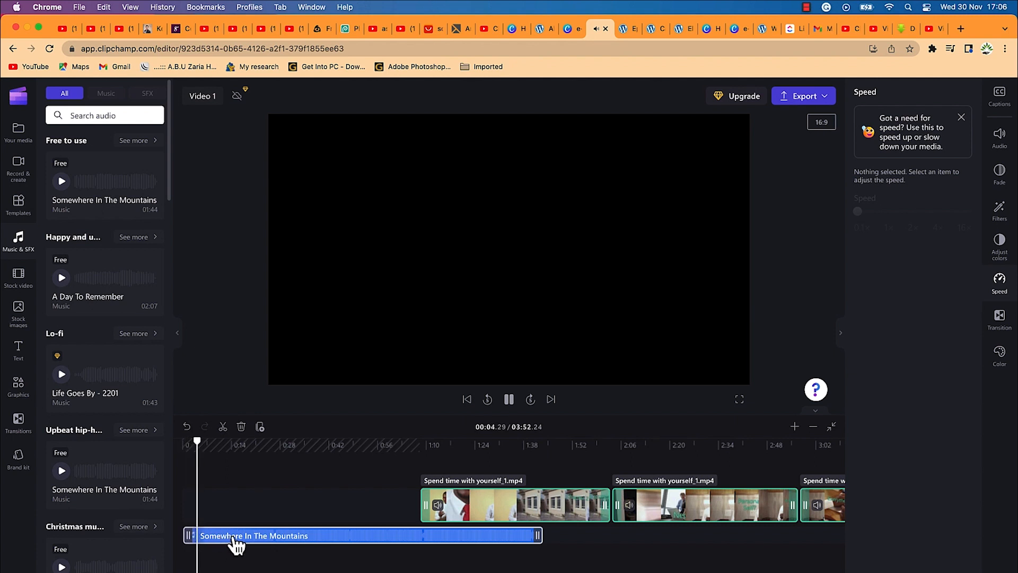
key("space")
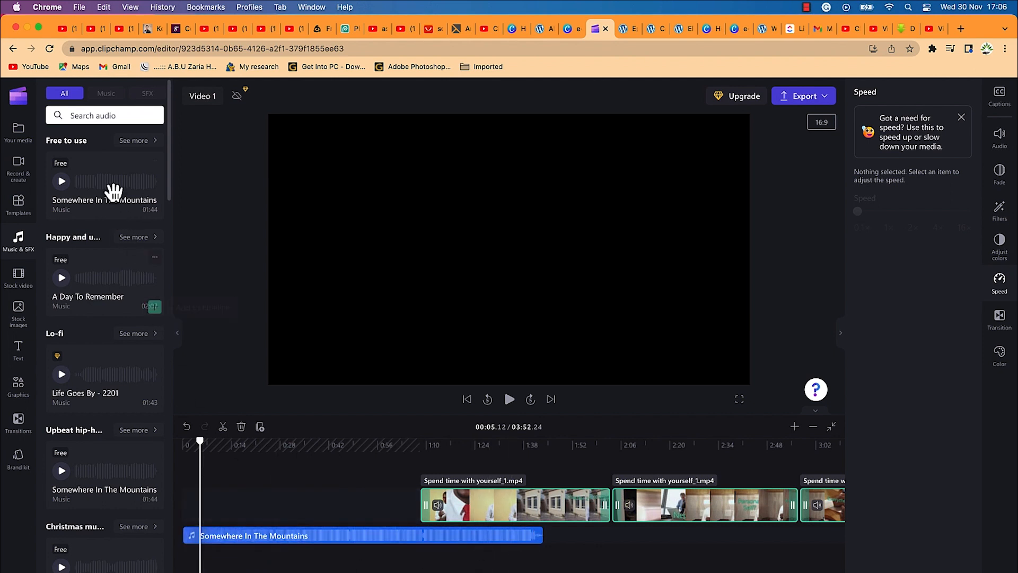
mouse_move(100, 168)
left_mouse_down()
mouse_move(253, 343)
mouse_move(332, 454)
mouse_move(328, 486)
mouse_move(291, 418)
mouse_move(94, 175)
mouse_move(97, 185)
left_mouse_up()
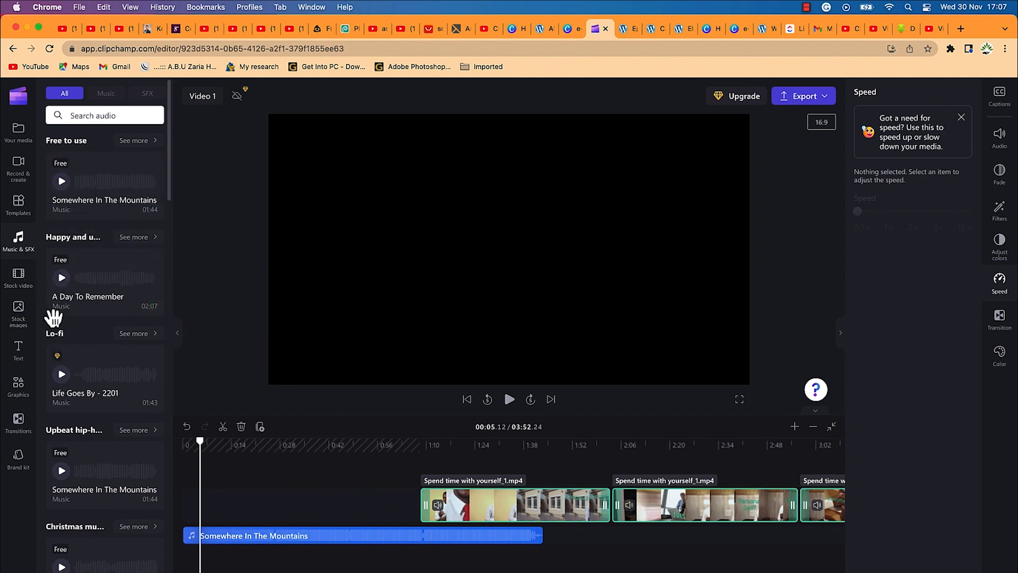
- Add a Statement title to the timeline and move it to the very start, above the music
left_click(19, 354)
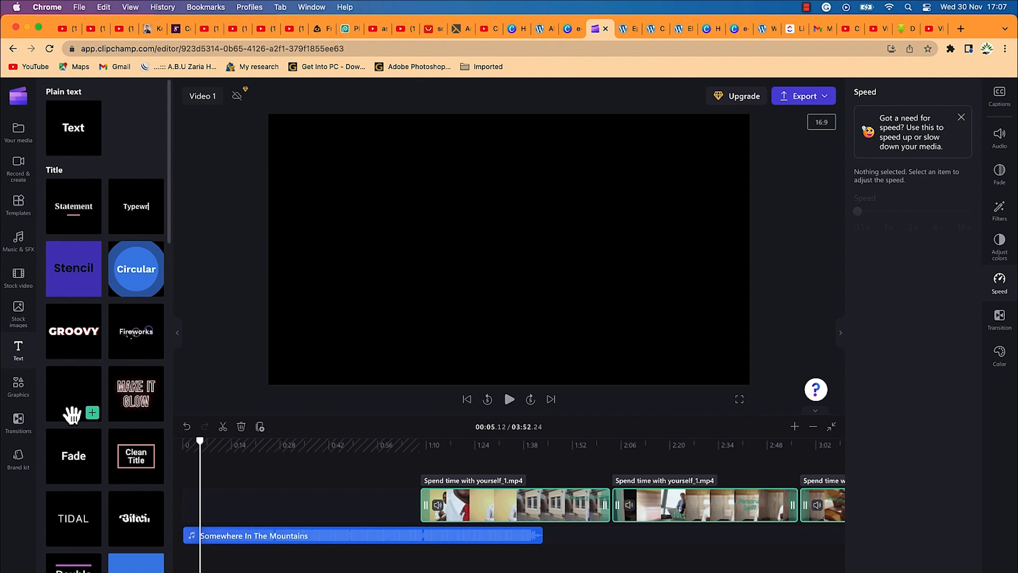
left_click(92, 226)
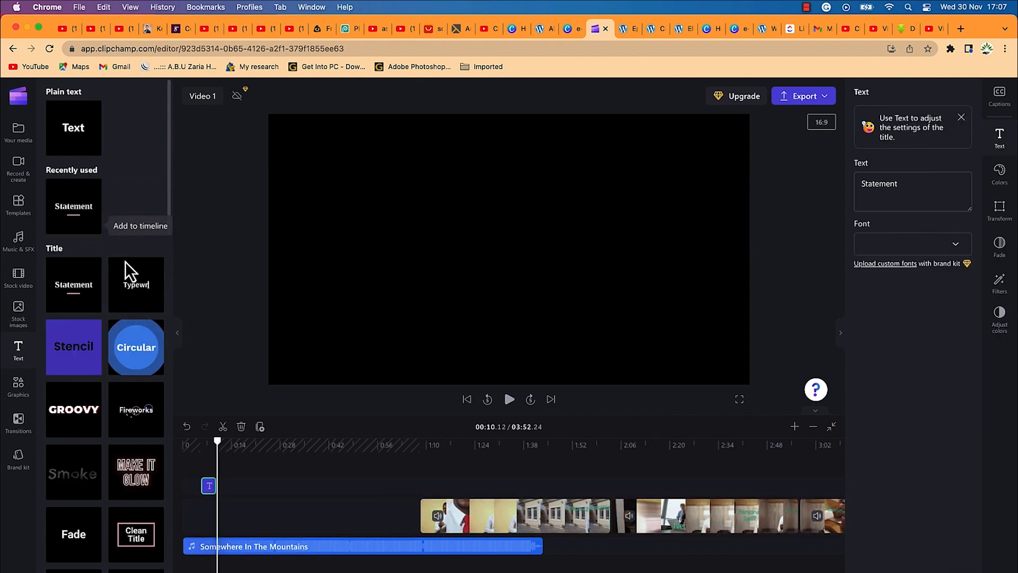
left_click_drag(200, 486, 183, 486)
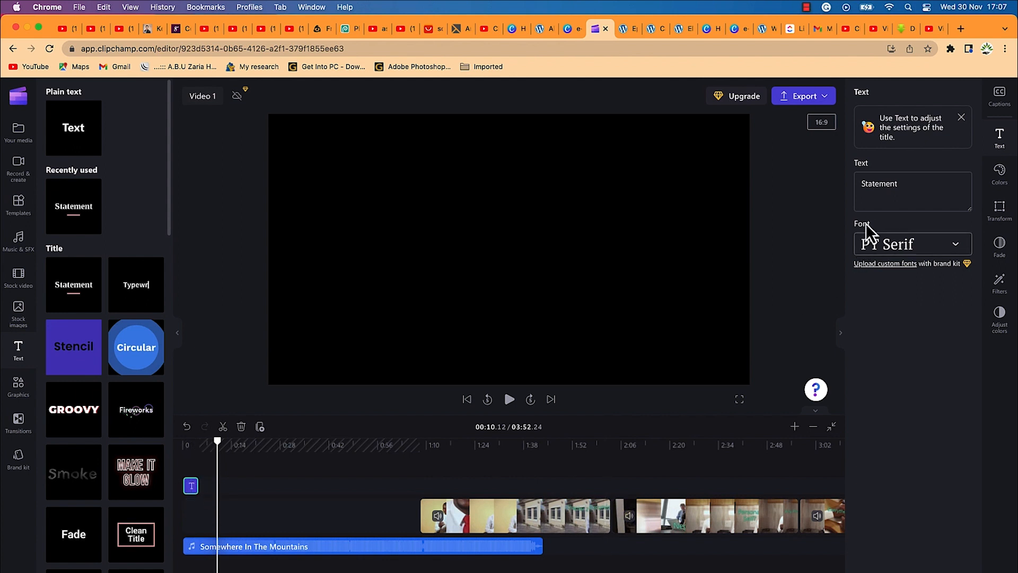
- Replace the Statement title's text with "EPIC Mentorship" and browse the available fonts, keeping PT Serif
left_click_drag(906, 187, 814, 190)
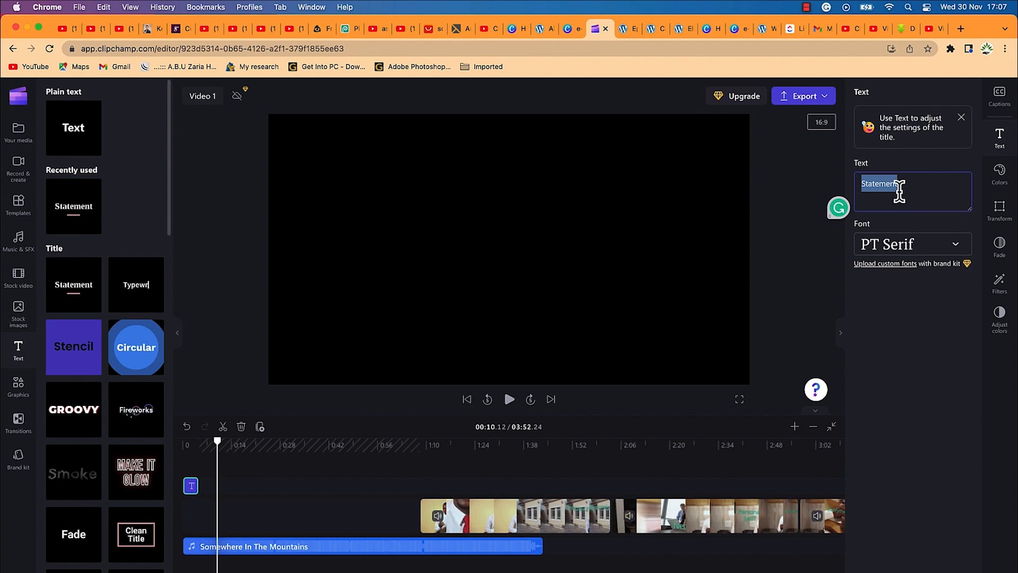
type("EPIC Mentorship")
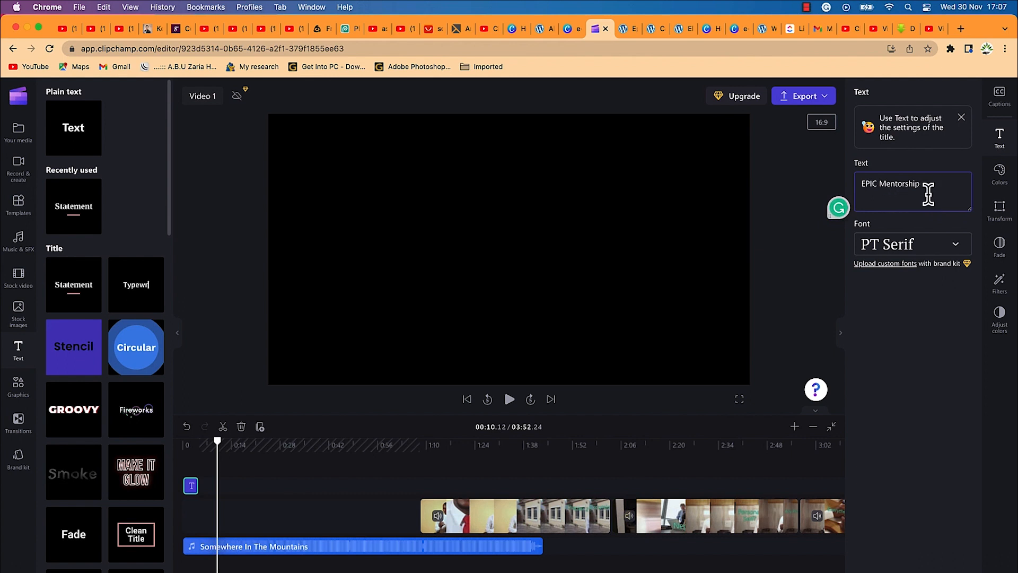
left_click(907, 248)
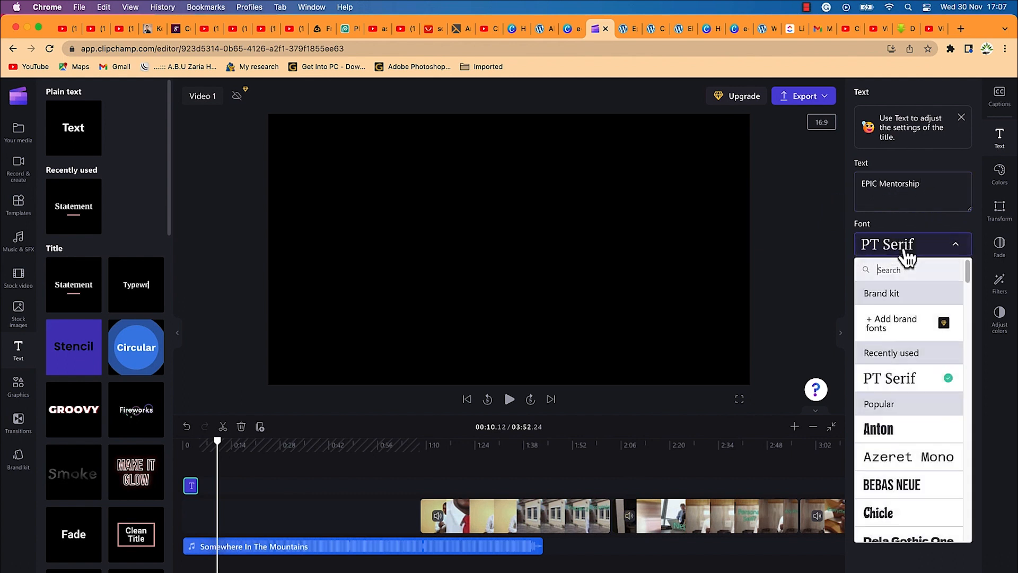
scroll(918, 334, "down", 3)
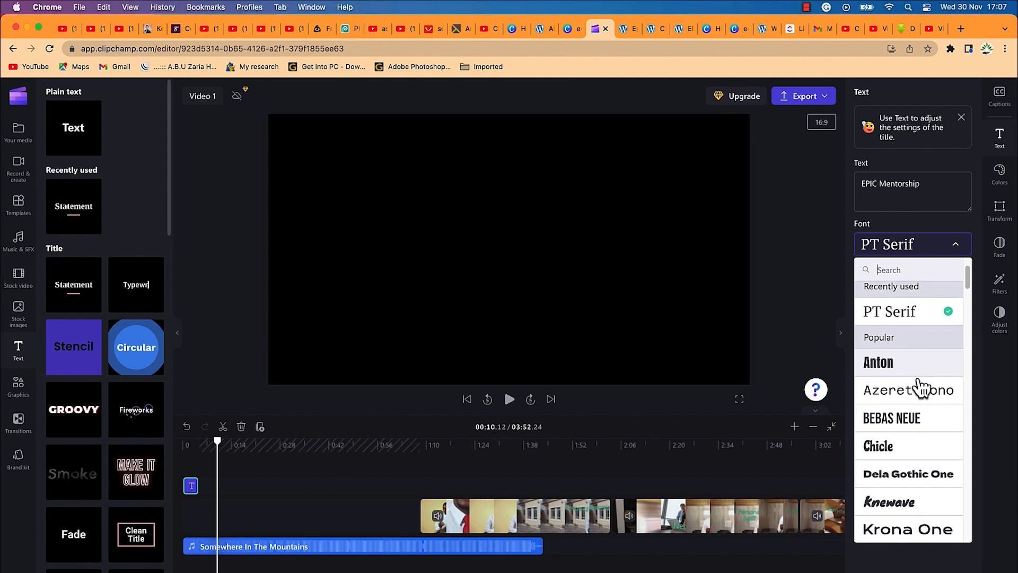
scroll(911, 406, "down", 10)
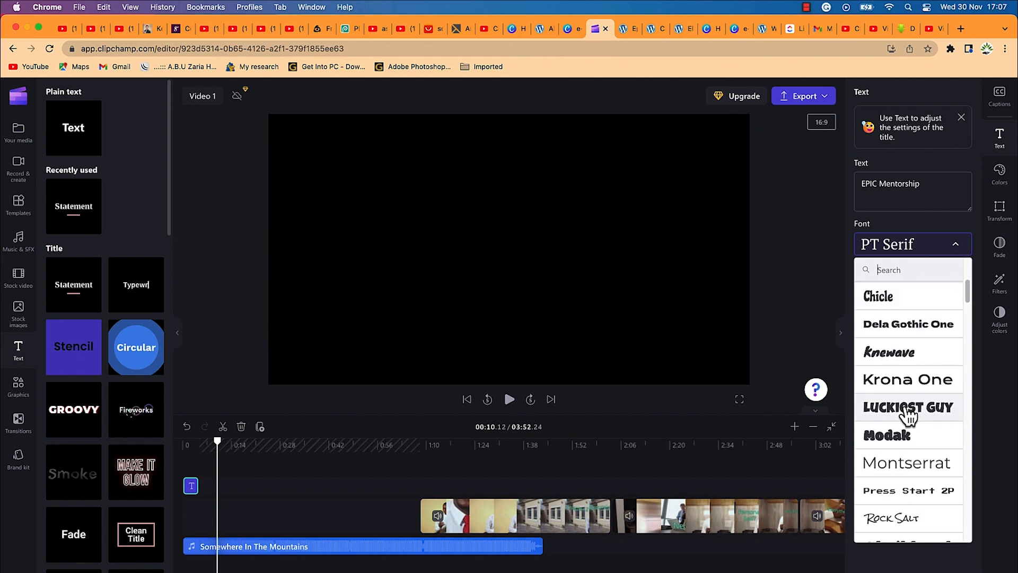
left_click(895, 251)
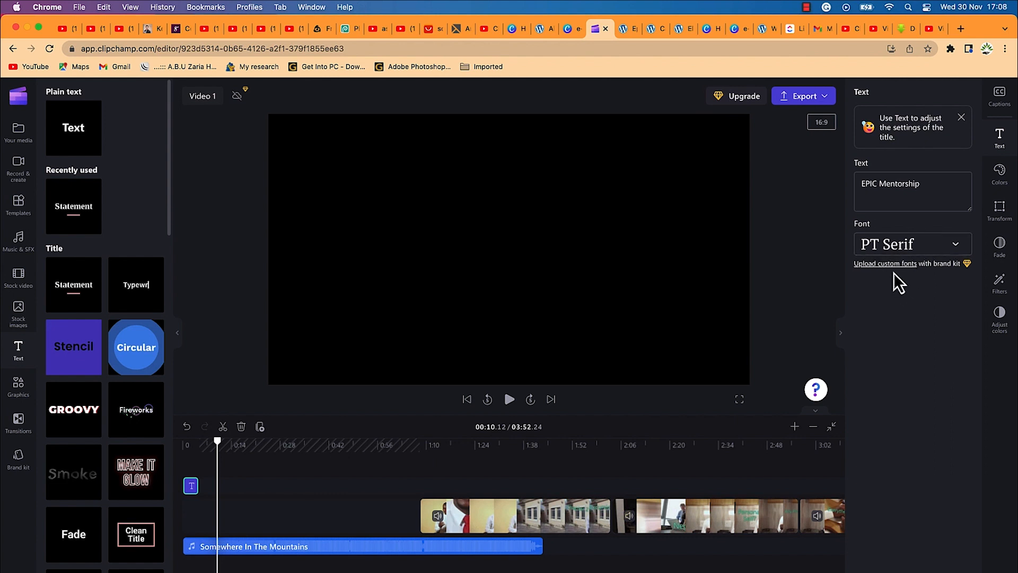
- Enlarge the "EPIC Mentorship" title in the preview and extend its duration on the timeline to about 20 seconds
left_click_drag(216, 439, 185, 443)
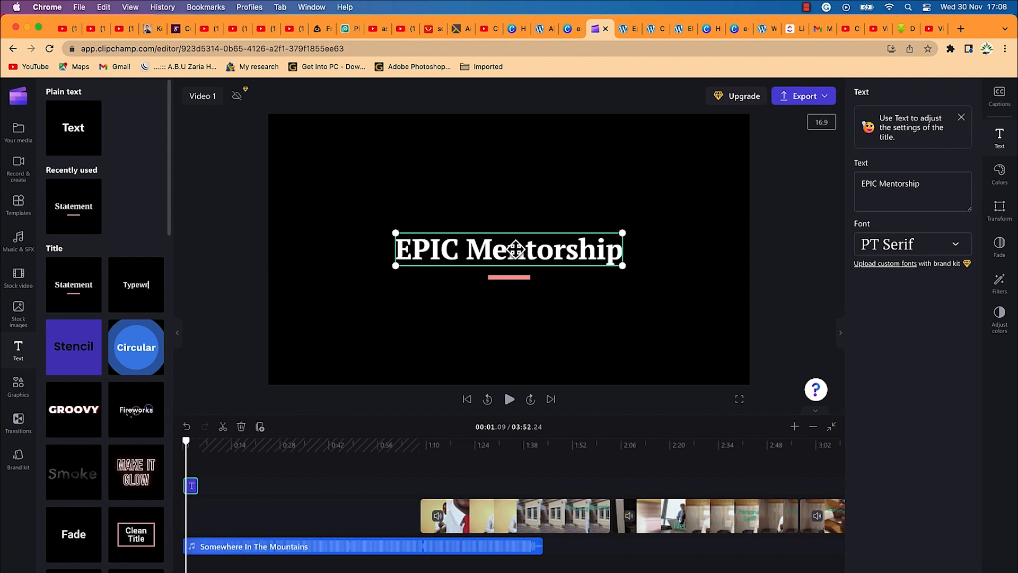
left_click(517, 251)
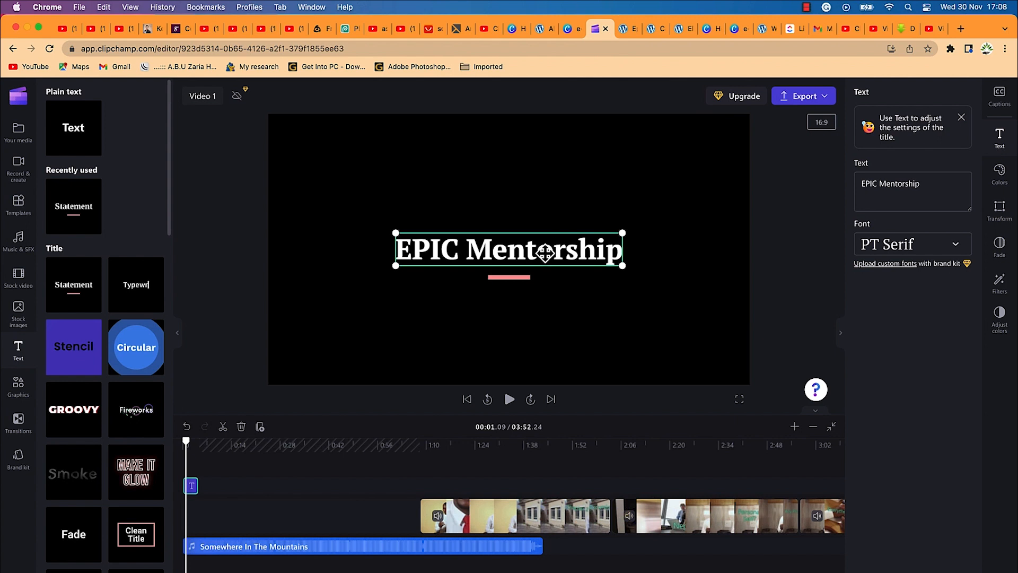
left_click_drag(624, 233, 660, 227)
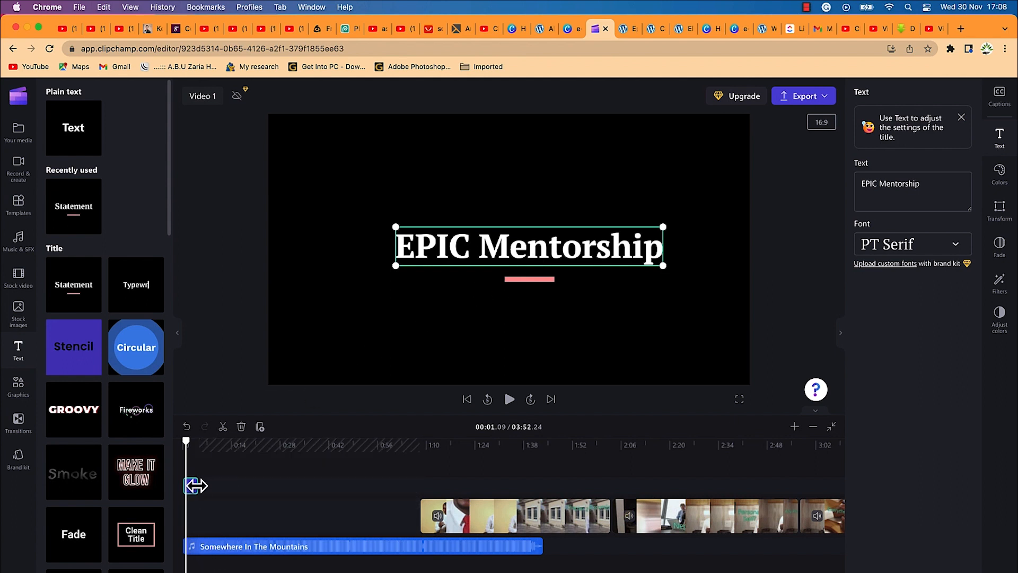
left_click_drag(197, 487, 253, 479)
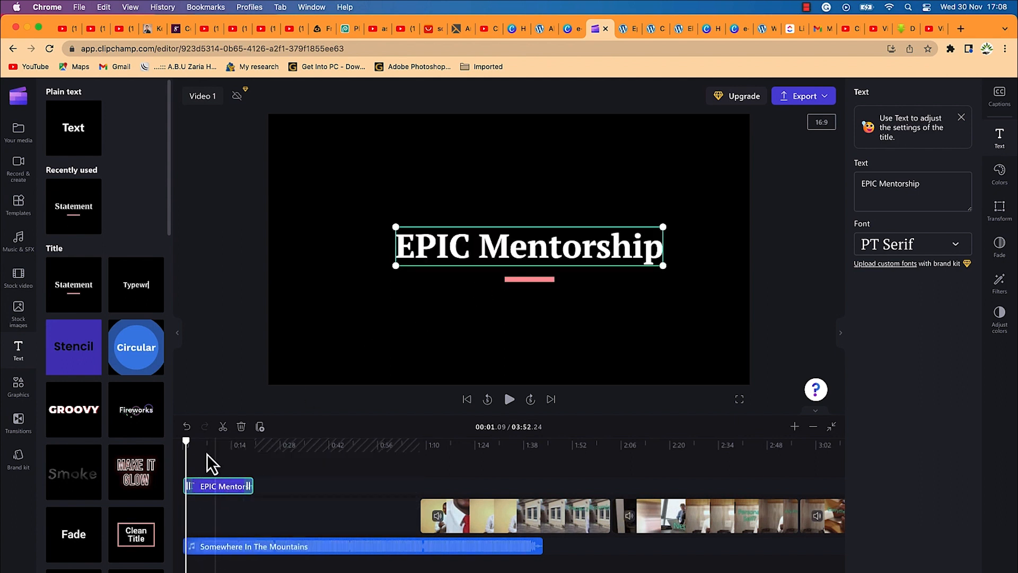
left_click_drag(187, 444, 178, 443)
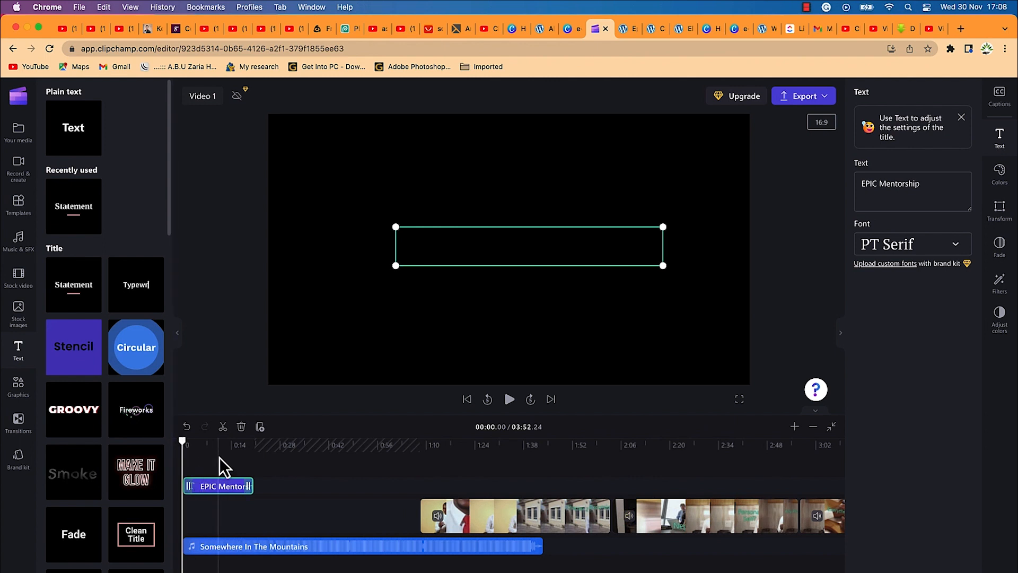
- Play the "EPIC Mentorship" title from the start and shorten it on the timeline to about 11 seconds
key("space")
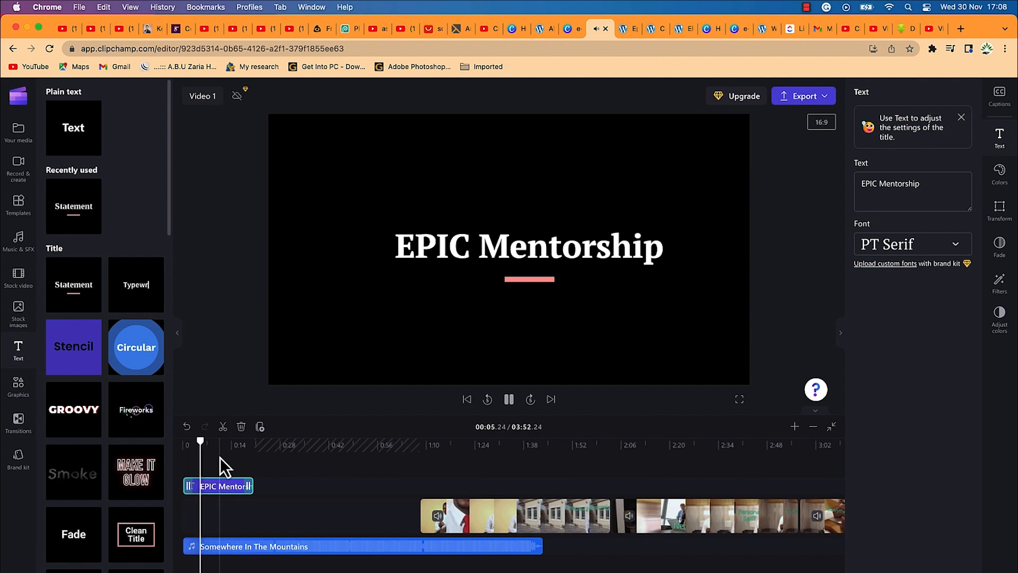
key("space")
left_click_drag(253, 486, 242, 488)
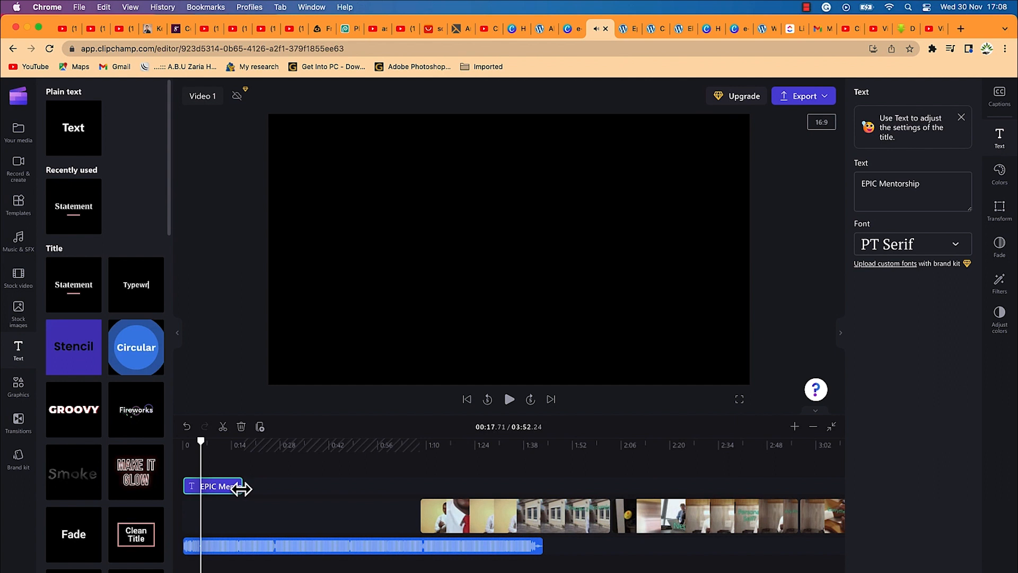
left_click(831, 427)
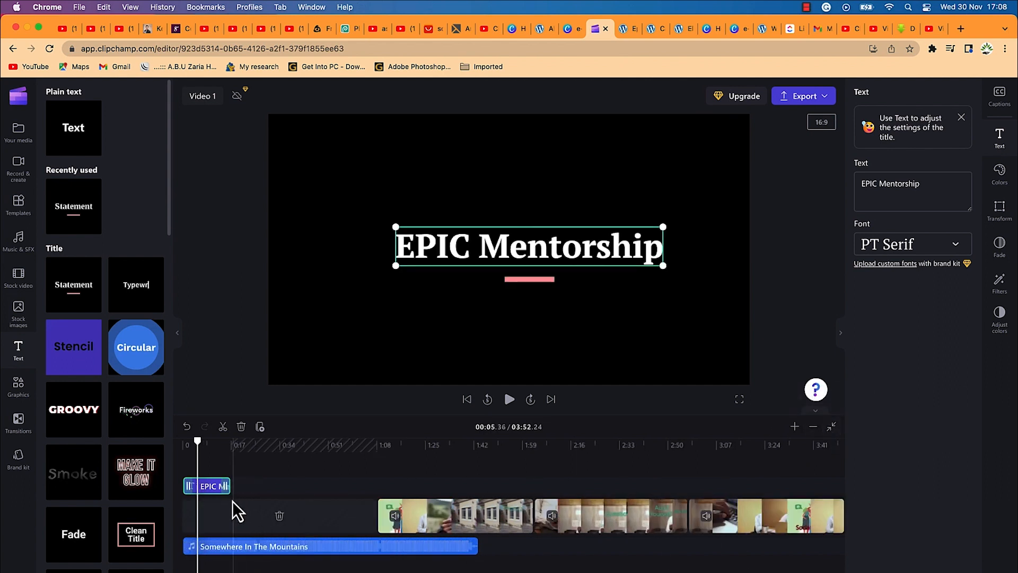
left_click_drag(229, 491, 212, 487)
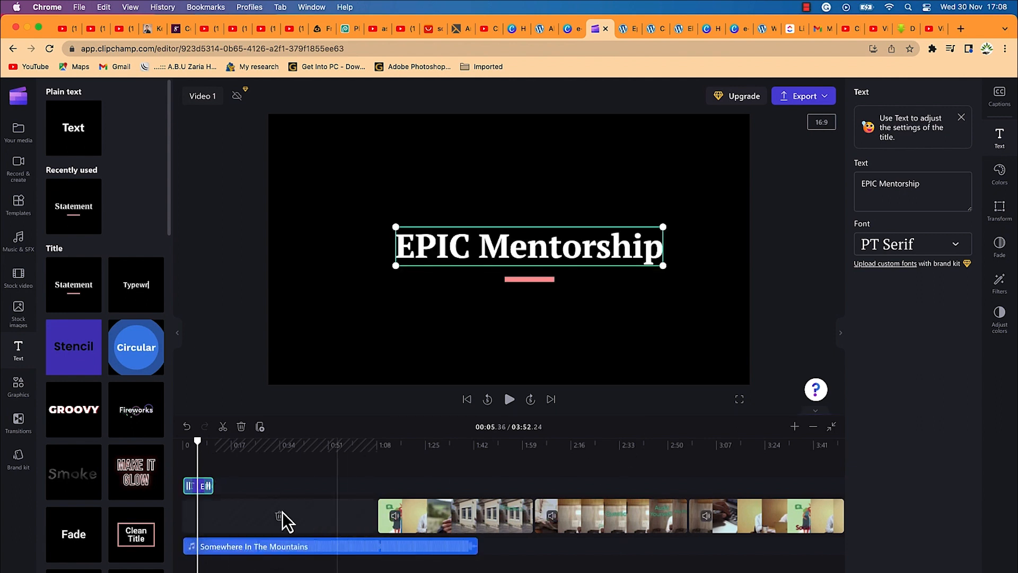
- Split the "Somewhere In The Mountains" music at about 4.9 seconds and delete the part after the split
left_click(794, 428)
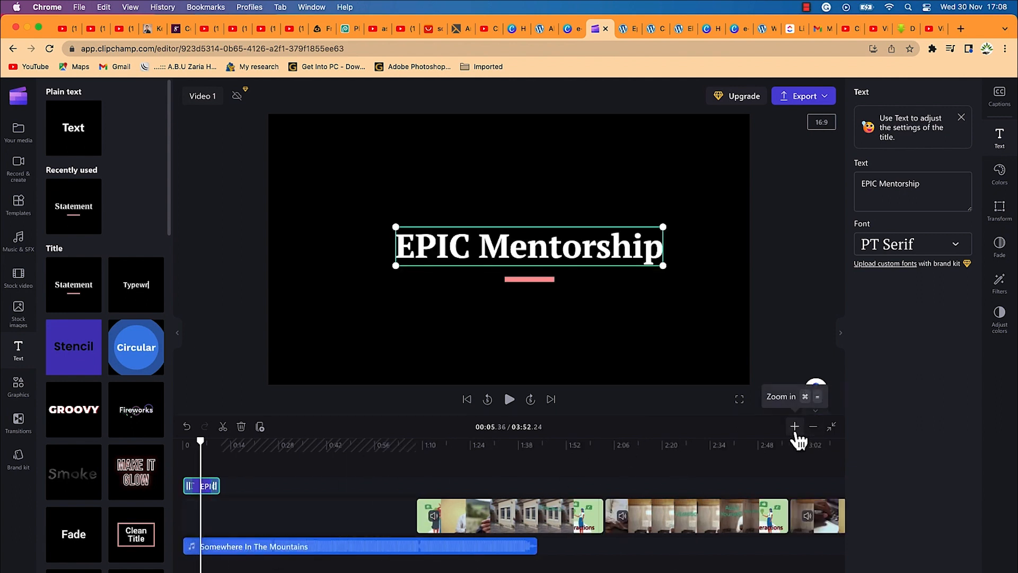
left_click(795, 428)
left_click(795, 427)
left_click(794, 428)
left_click(795, 427)
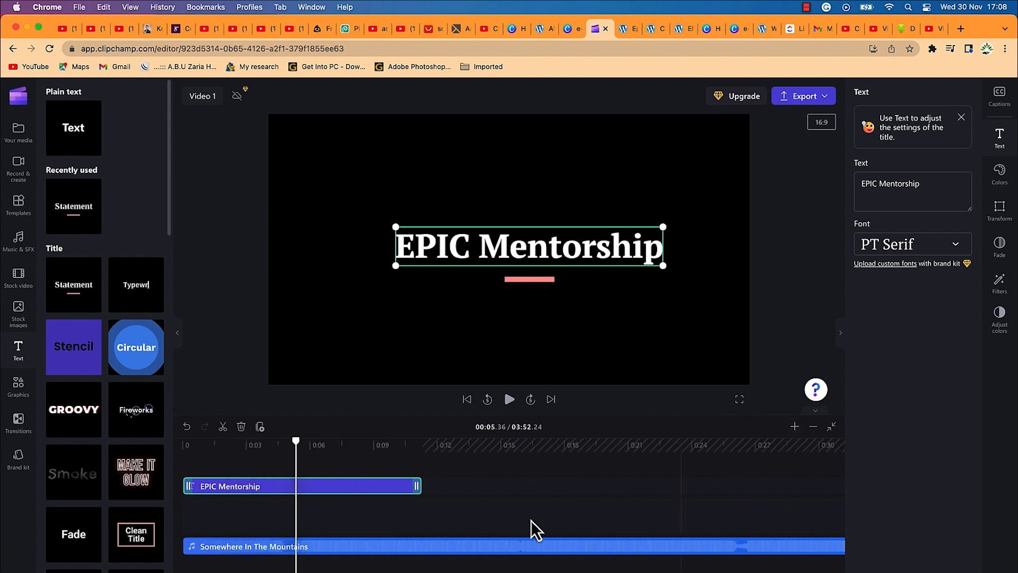
left_click_drag(295, 443, 285, 444)
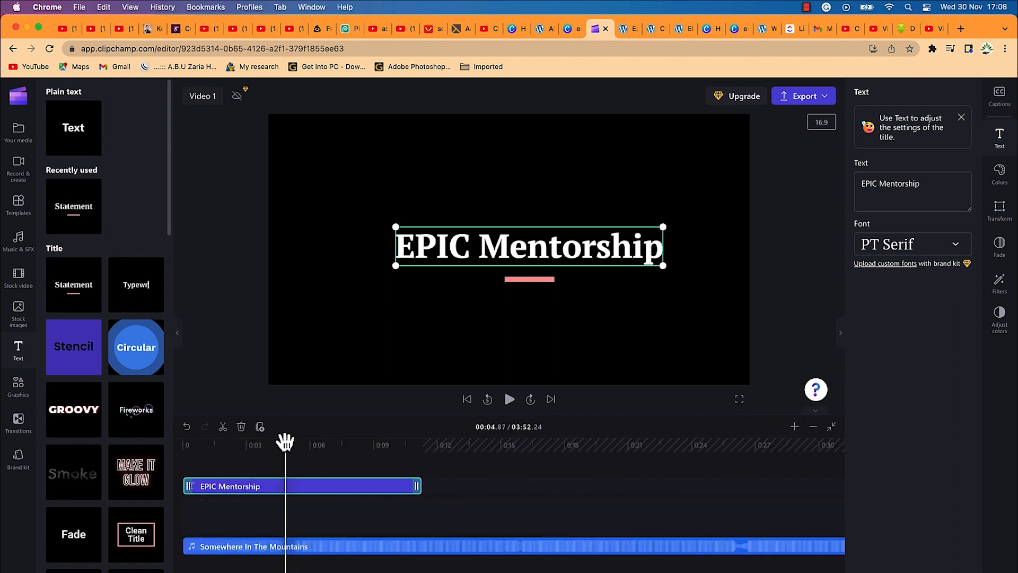
left_click(308, 551)
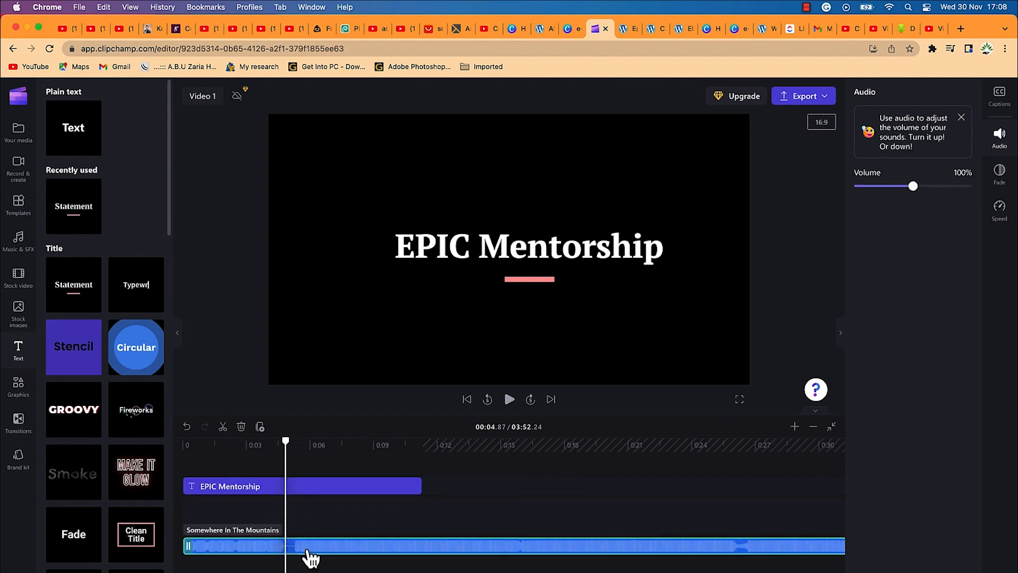
key("s")
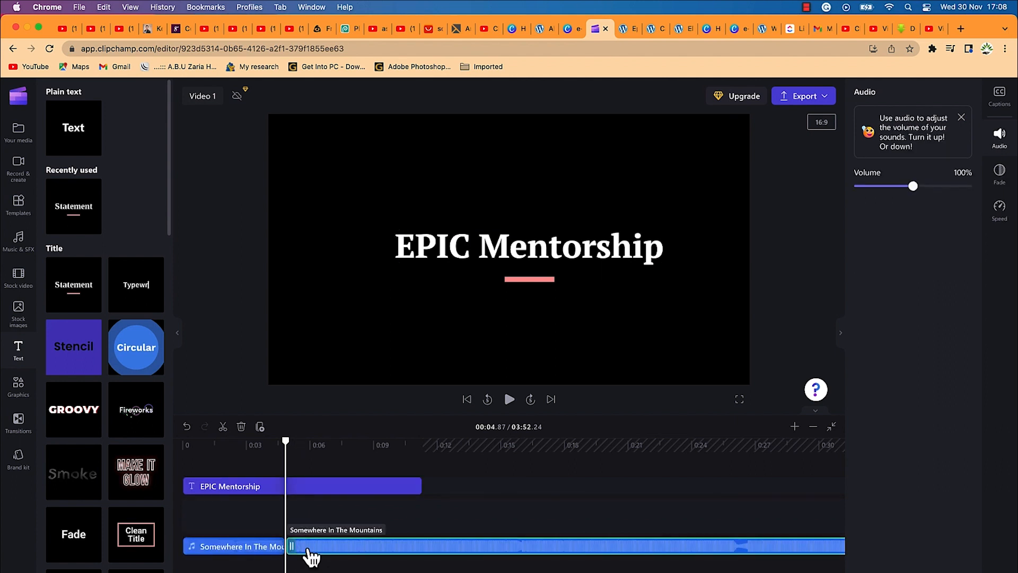
key("Delete")
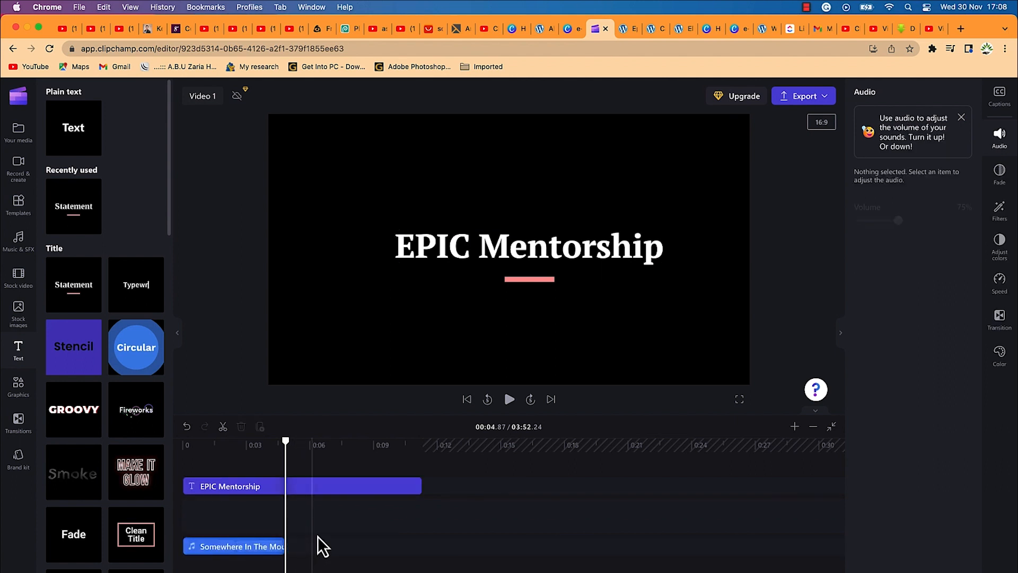
- Shorten the "EPIC Mentorship" title to end with the music at about 4.9 seconds and scrub back through it
left_click(329, 486)
left_click_drag(417, 486, 280, 484)
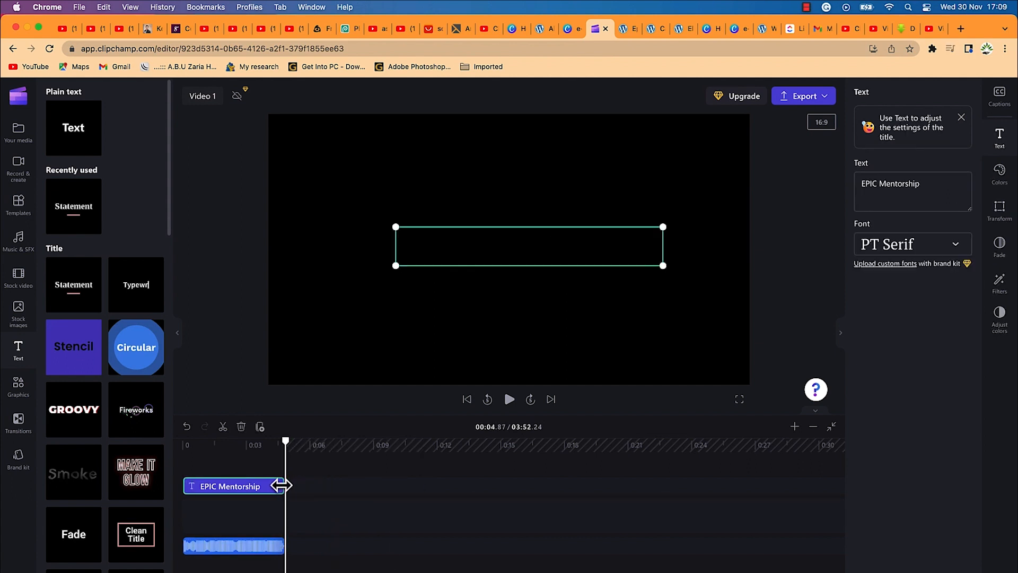
left_click_drag(285, 444, 229, 446)
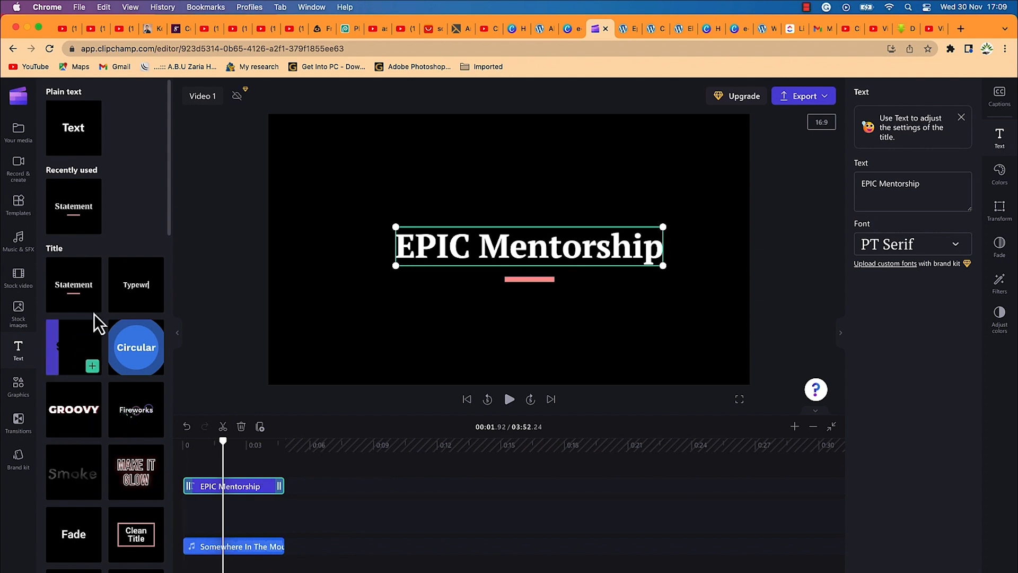
- Browse the stock video backgrounds and place the free red, orange and purple gradient at the timeline's start, between title and music
left_click(19, 278)
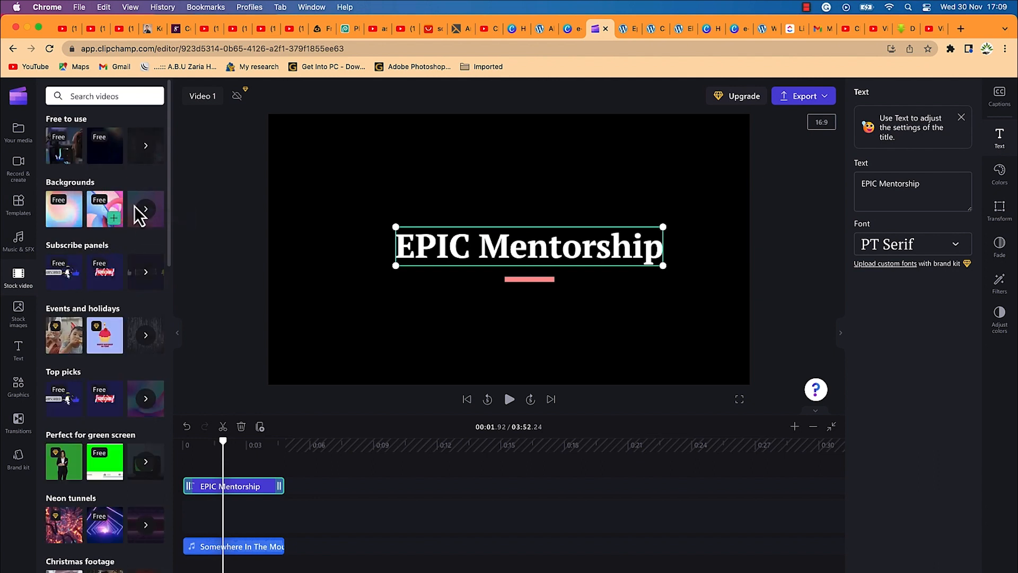
left_click(152, 218)
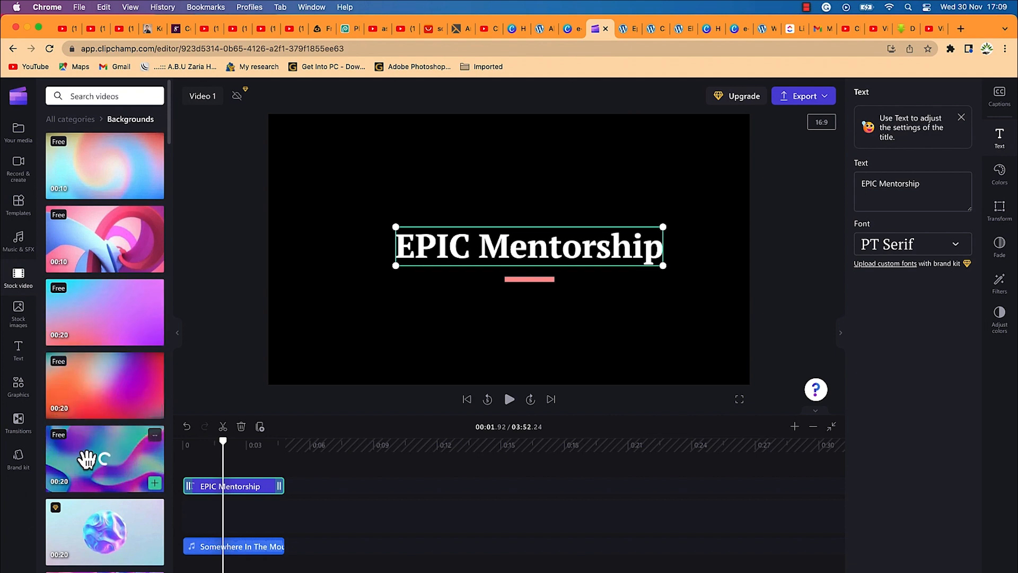
scroll(88, 451, "down", 6)
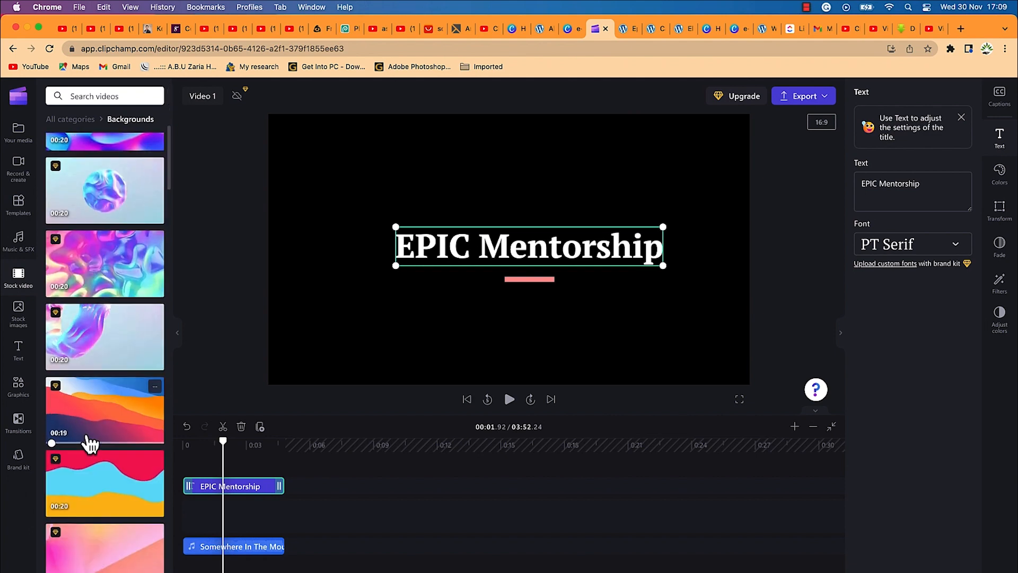
scroll(86, 443, "down", 3)
scroll(91, 450, "down", 3)
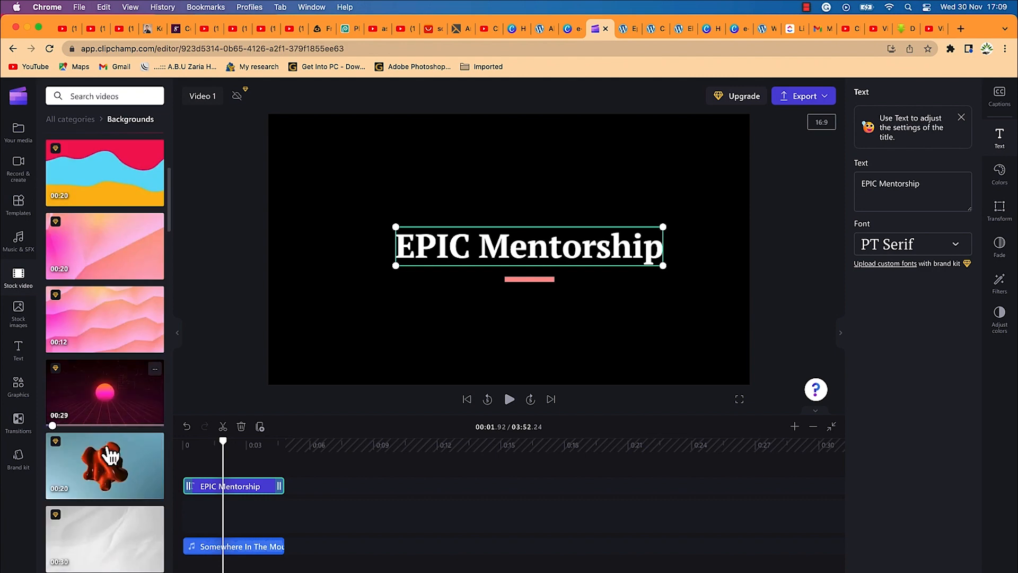
scroll(99, 421, "down", 4)
scroll(102, 418, "up", 2)
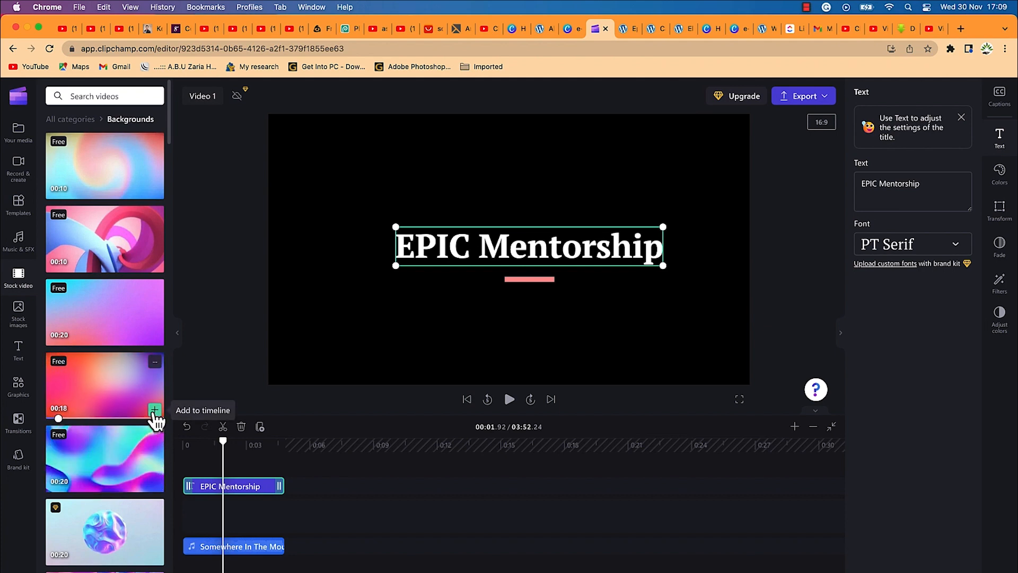
left_click_drag(95, 382, 209, 522)
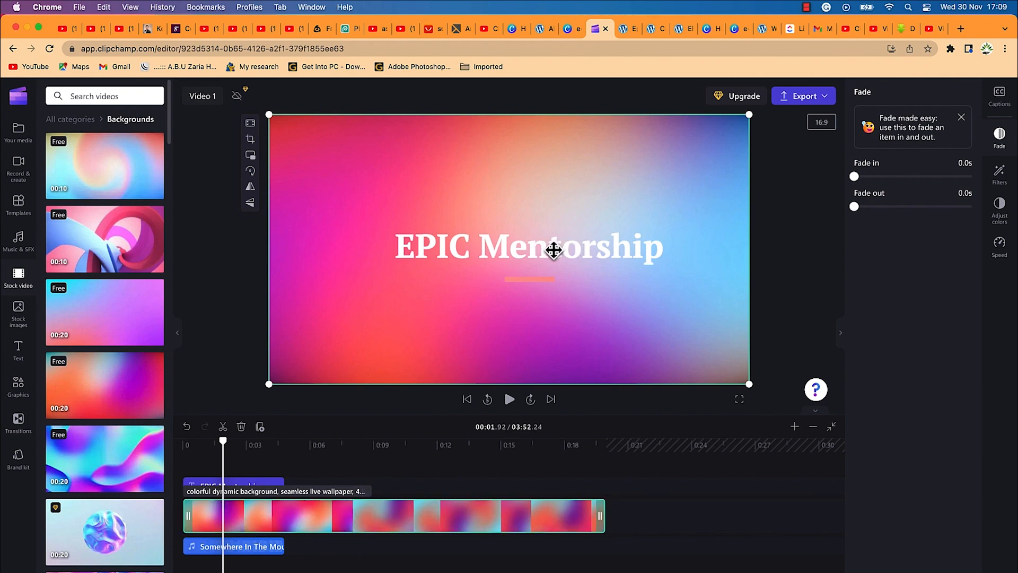
- Trim the gradient background clip to end with the title and music, and play the intro from the beginning
left_click_drag(605, 522, 283, 531)
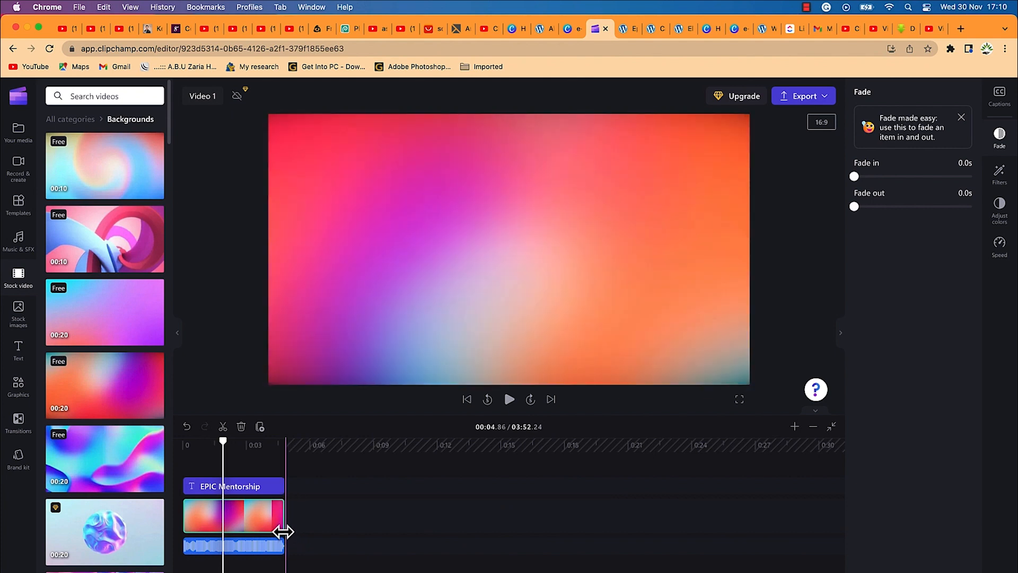
left_click_drag(283, 531, 284, 531)
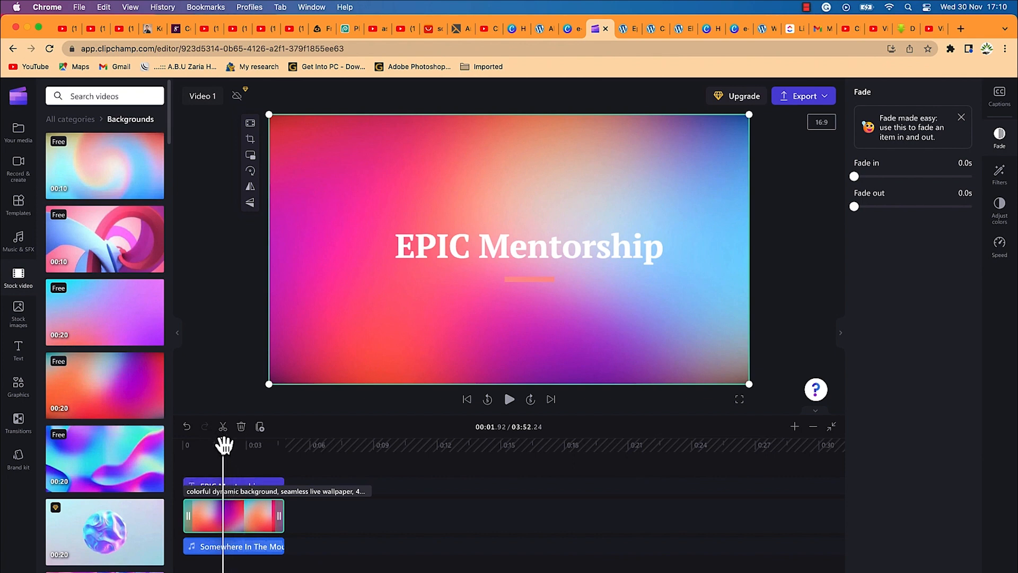
left_click_drag(224, 447, 171, 448)
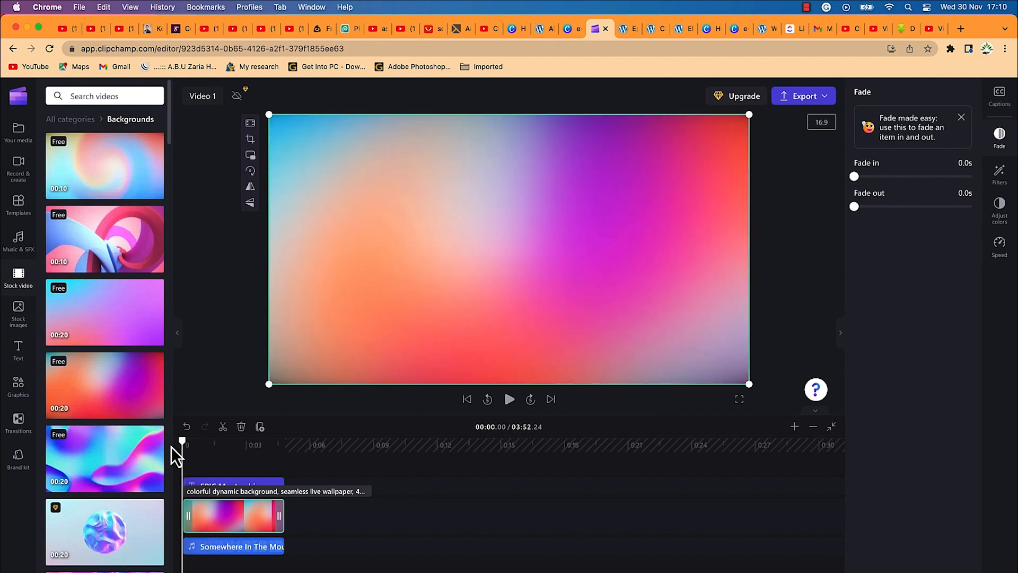
key("space")
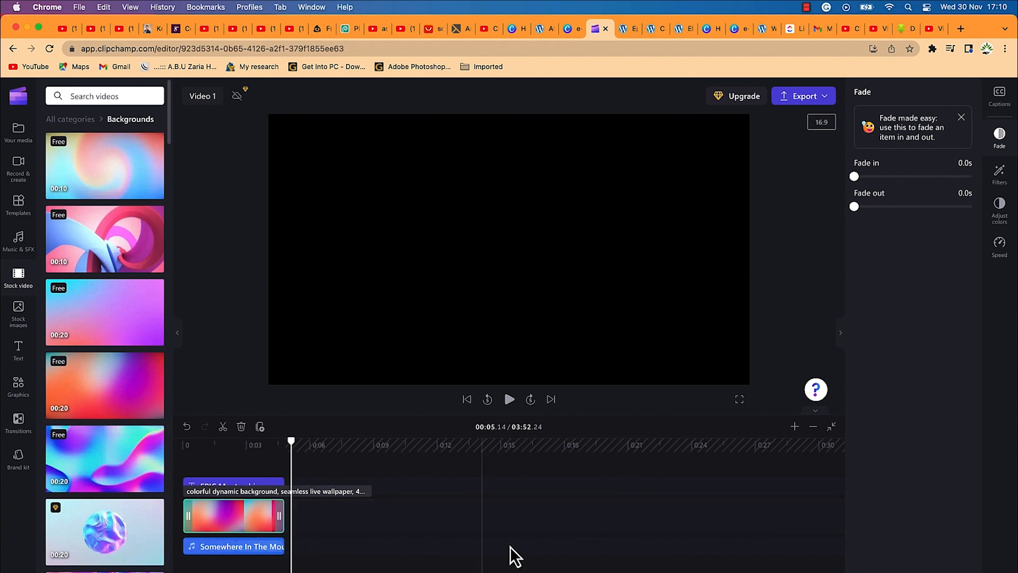
- Select the three "Spend time with yourself_1.mp4" clips together and move them earlier on the timeline, close to the end of the intro
left_click(833, 429)
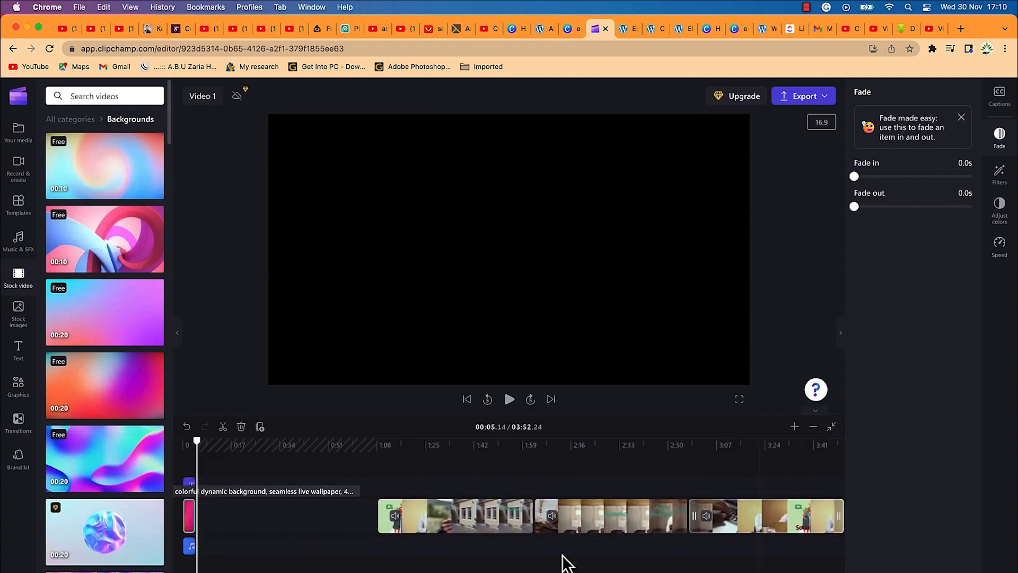
left_click_drag(494, 488, 752, 510)
left_click_drag(499, 525, 325, 530)
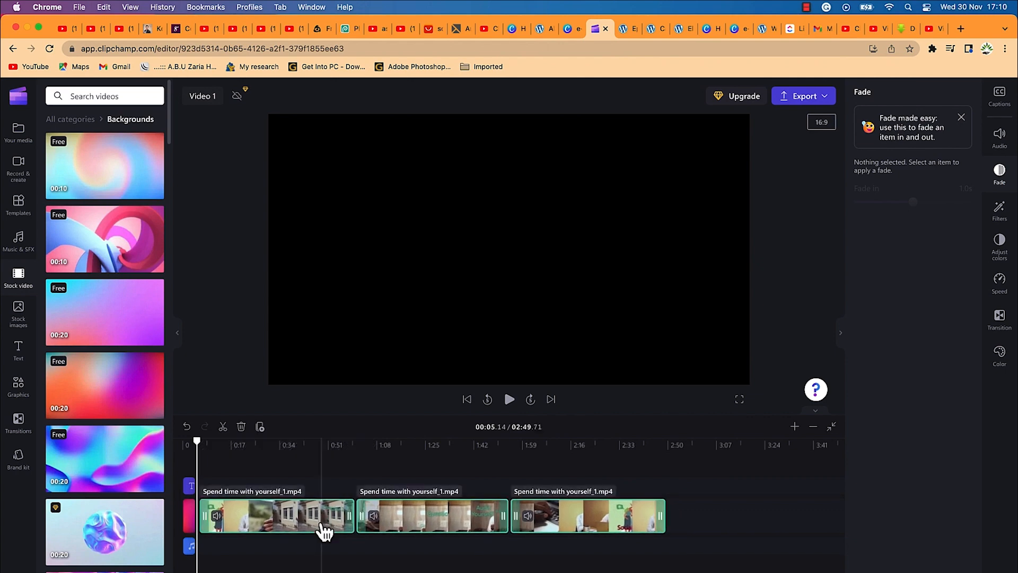
- Close the remaining gap so the selected video clips start directly after the gradient background, and scrub to about 6.4 seconds
left_click(794, 427)
left_click(794, 427)
left_click(794, 429)
left_click(795, 427)
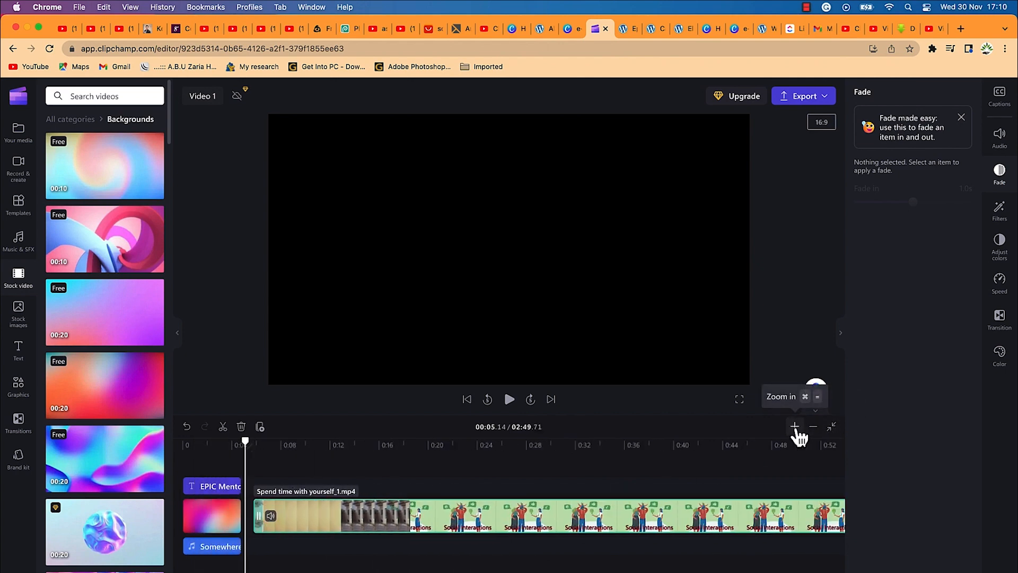
left_click(795, 427)
left_click(795, 427)
mouse_move(385, 528)
left_mouse_down()
mouse_move(362, 520)
mouse_move(369, 527)
left_mouse_up()
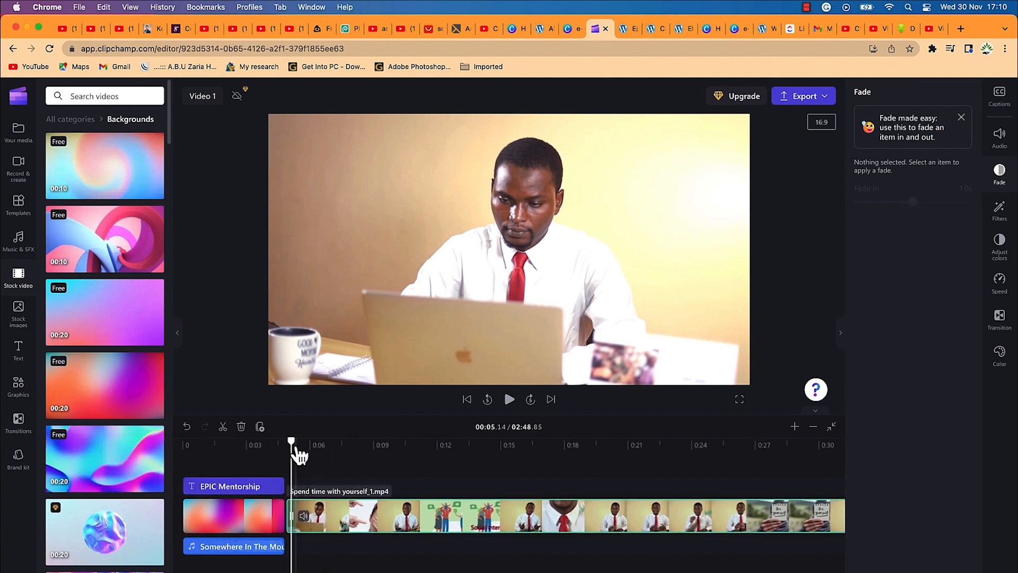
left_click_drag(290, 441, 318, 448)
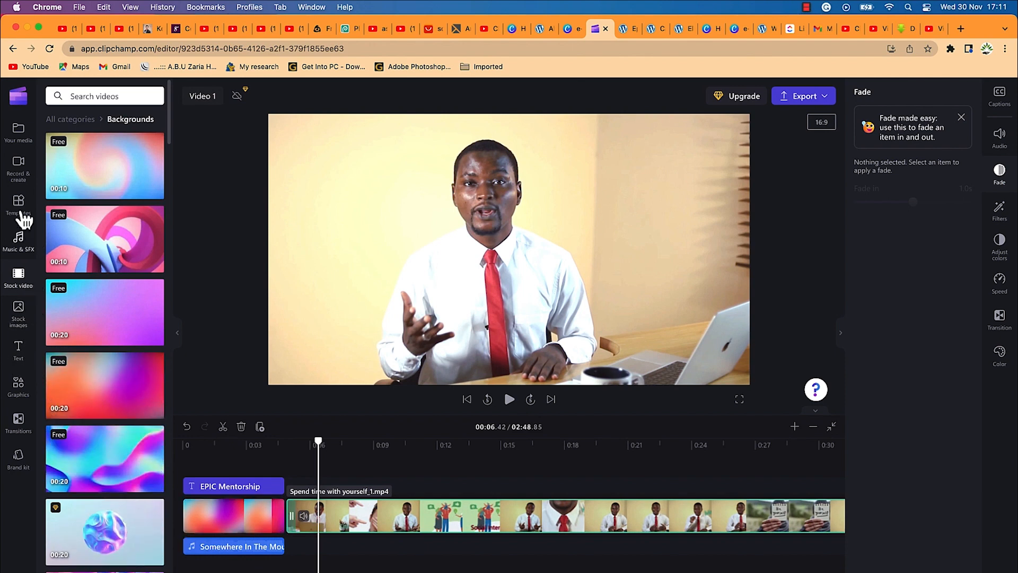
- Add the Close transition between the gradient background and the first video clip, and play across the cut twice to check it
left_click(18, 422)
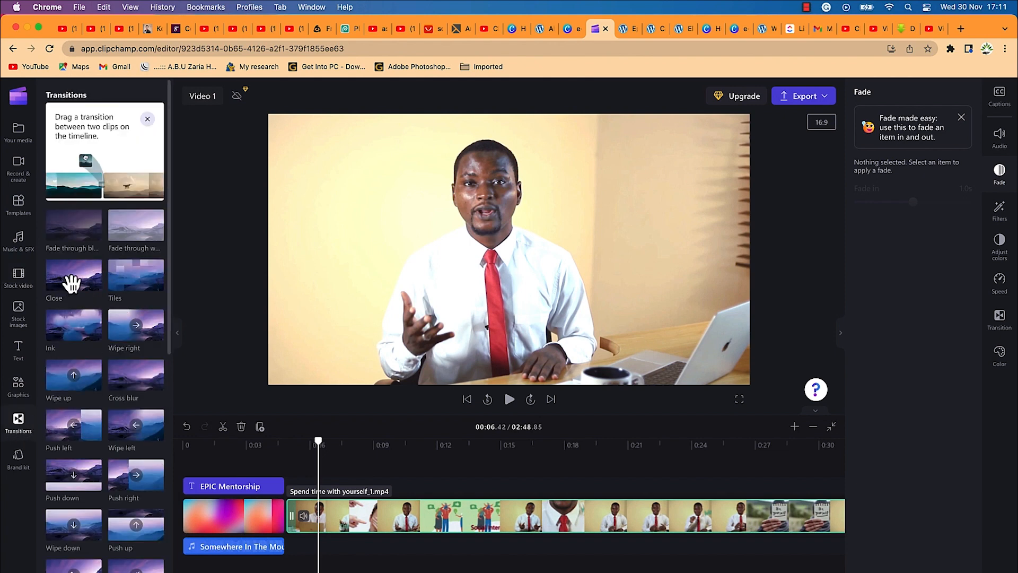
left_click_drag(74, 280, 290, 537)
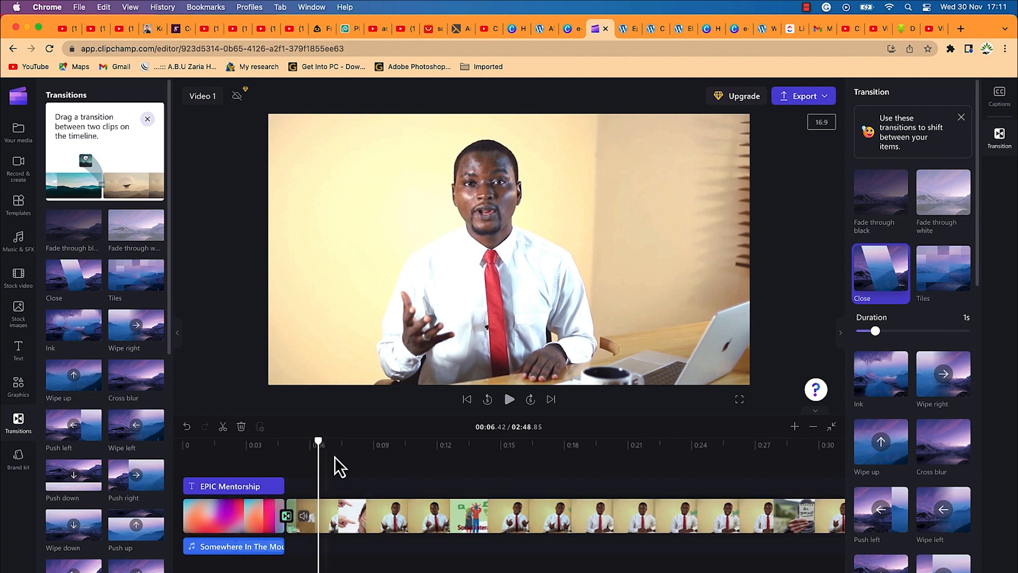
left_click_drag(317, 445, 268, 443)
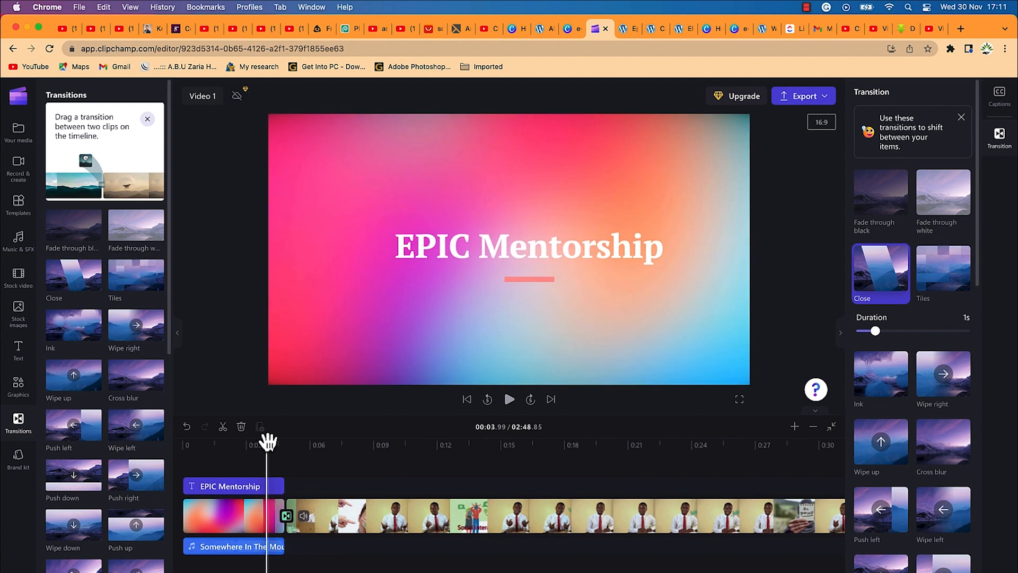
key("space")
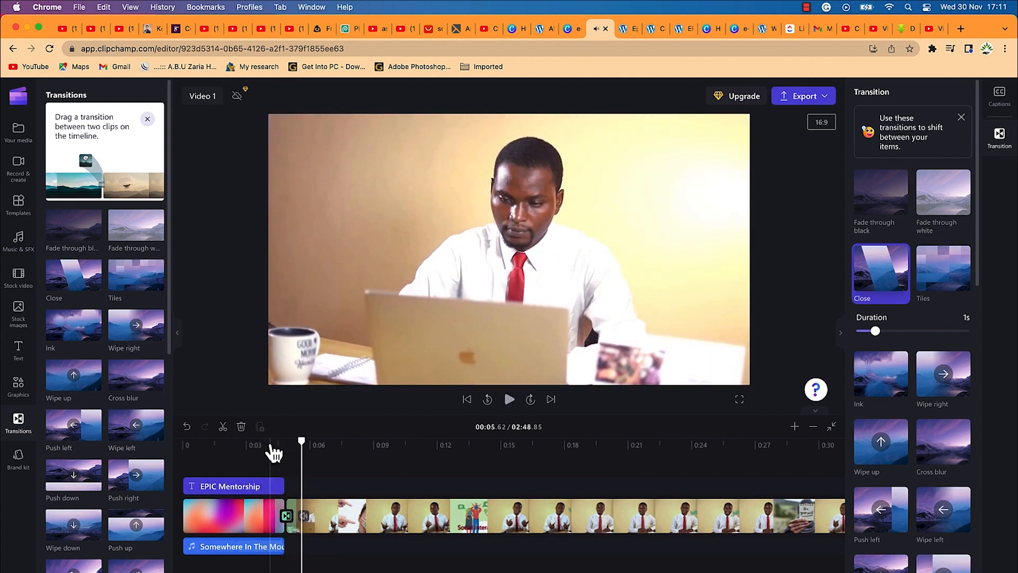
left_click_drag(302, 443, 266, 438)
key("space")
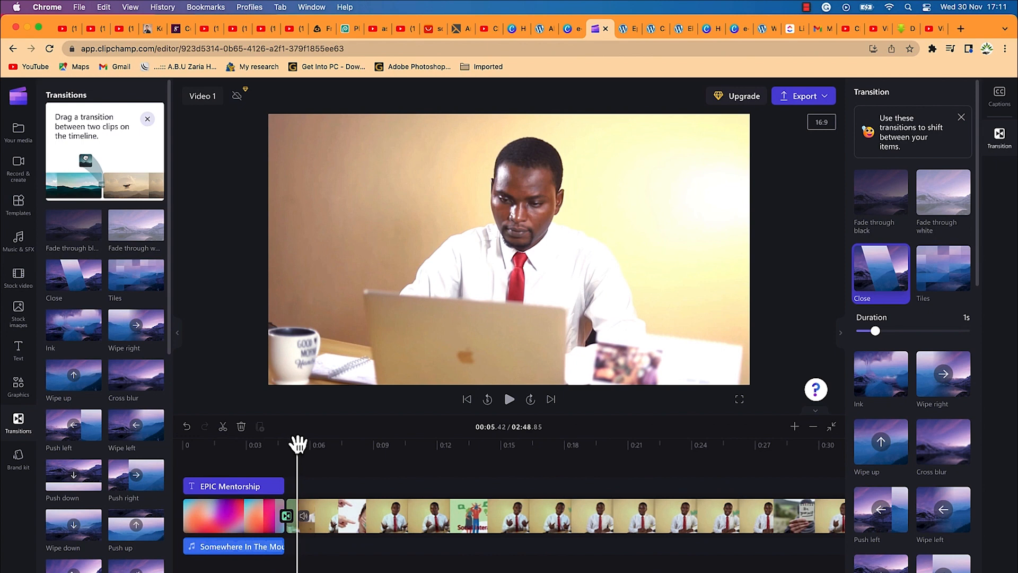
- Scrub from the beginning of the intro to about 1.9 seconds and open the graphics library
left_click_drag(298, 444, 130, 466)
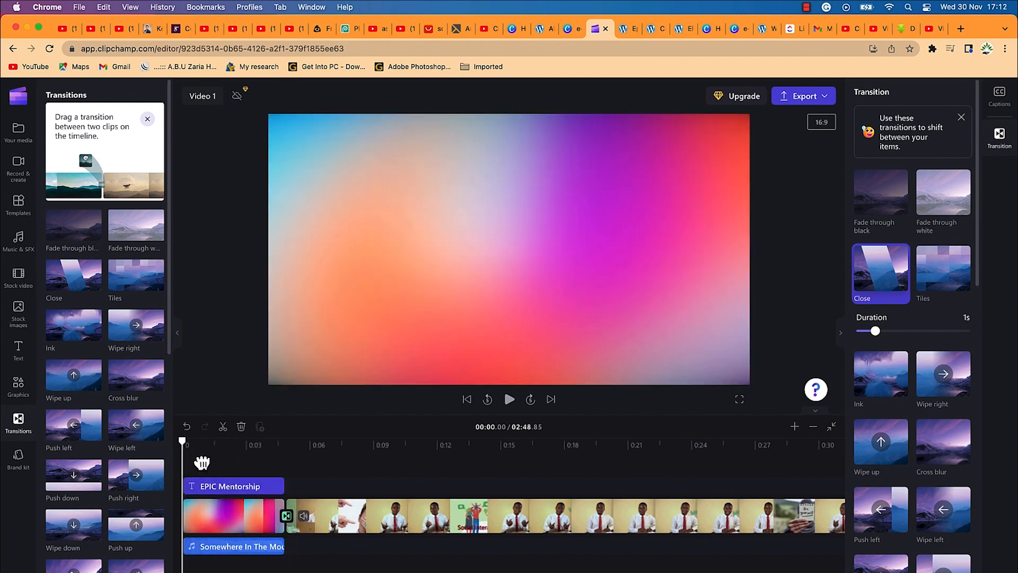
left_click_drag(201, 463, 221, 454)
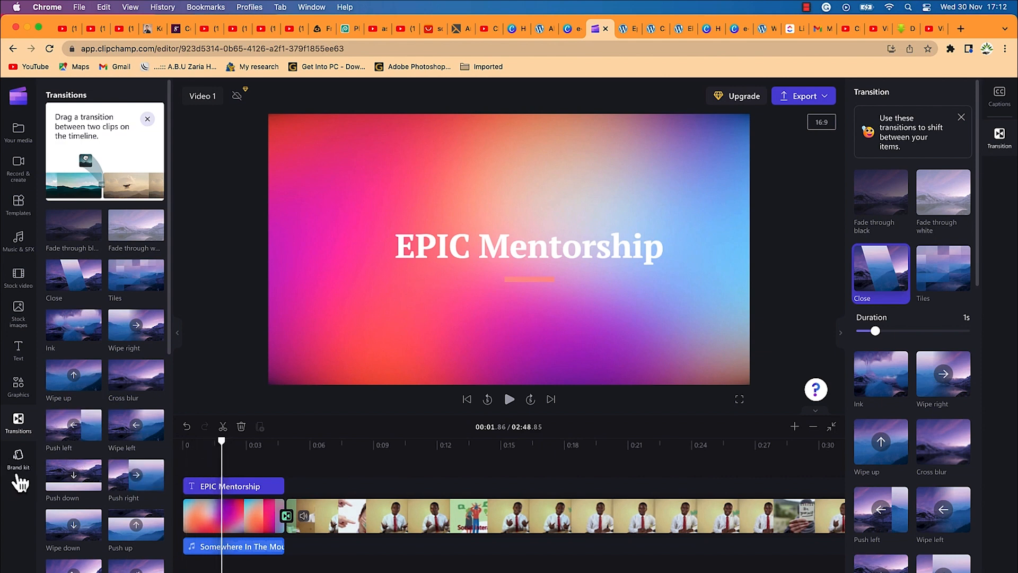
left_click(18, 386)
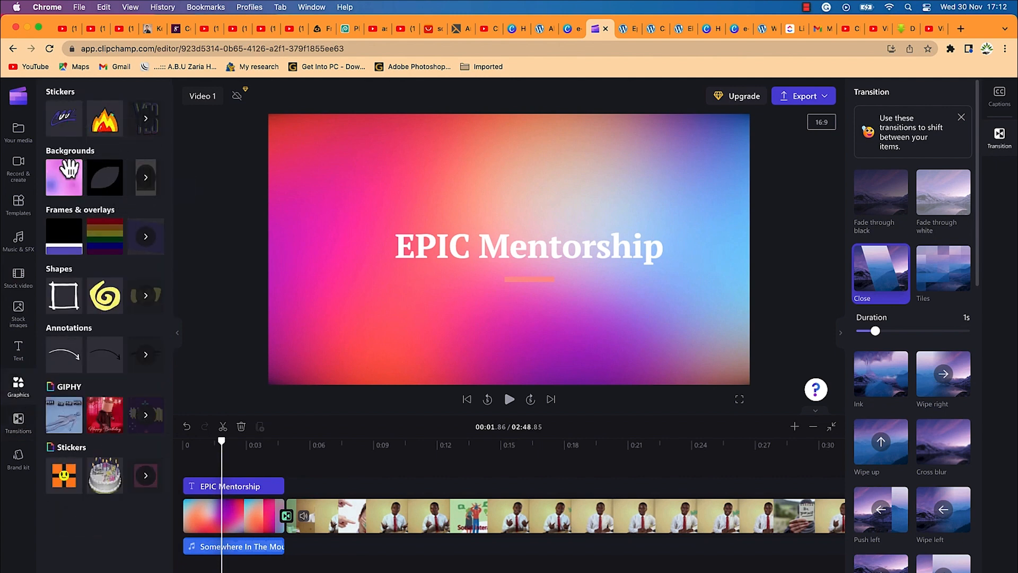
- Browse the full sticker collection and add the Sparkle flame graphic sticker to the timeline
mouse_move(76, 138)
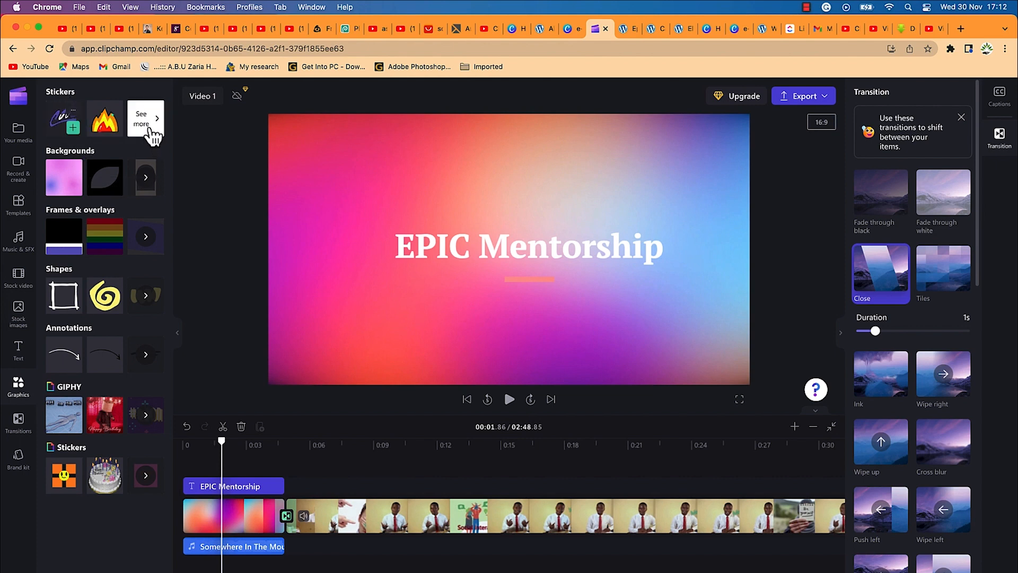
left_click(153, 136)
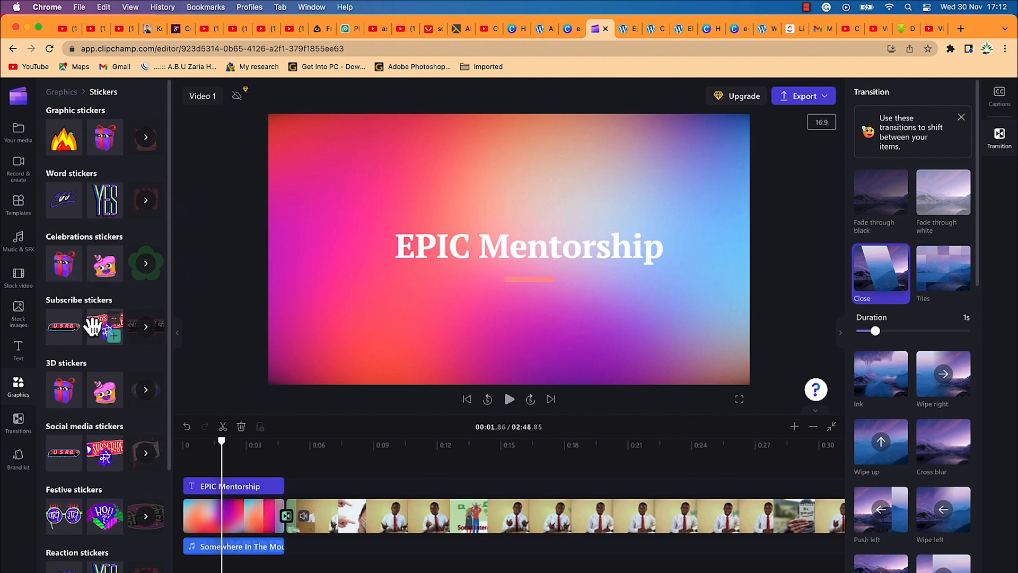
scroll(99, 332, "down", 3)
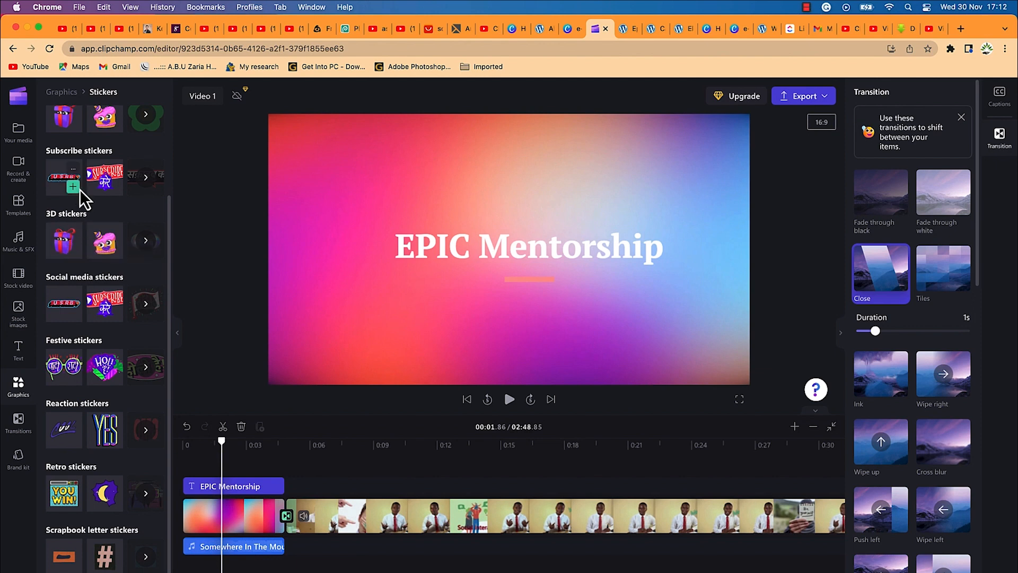
scroll(93, 180, "up", 3)
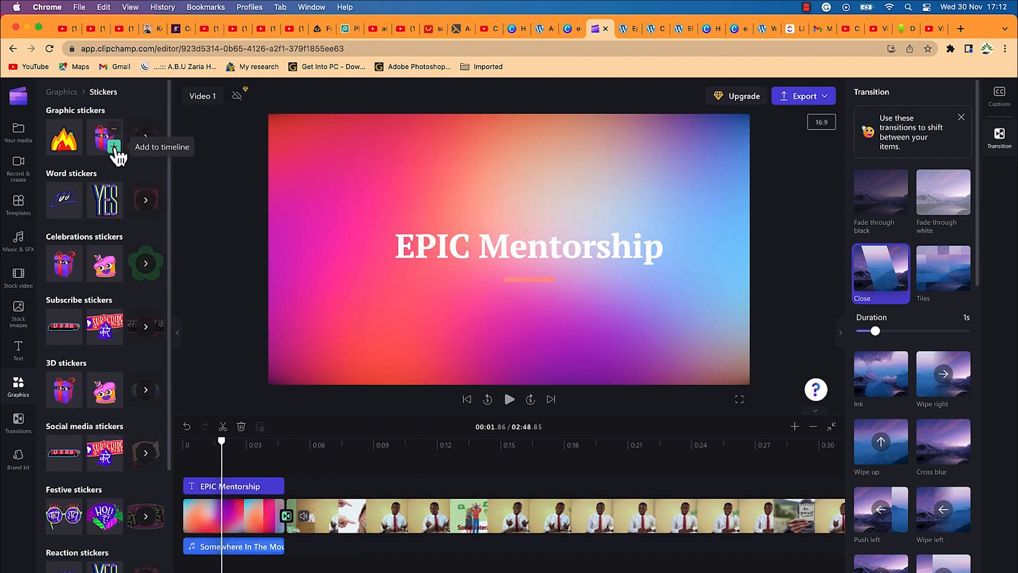
left_click(74, 150)
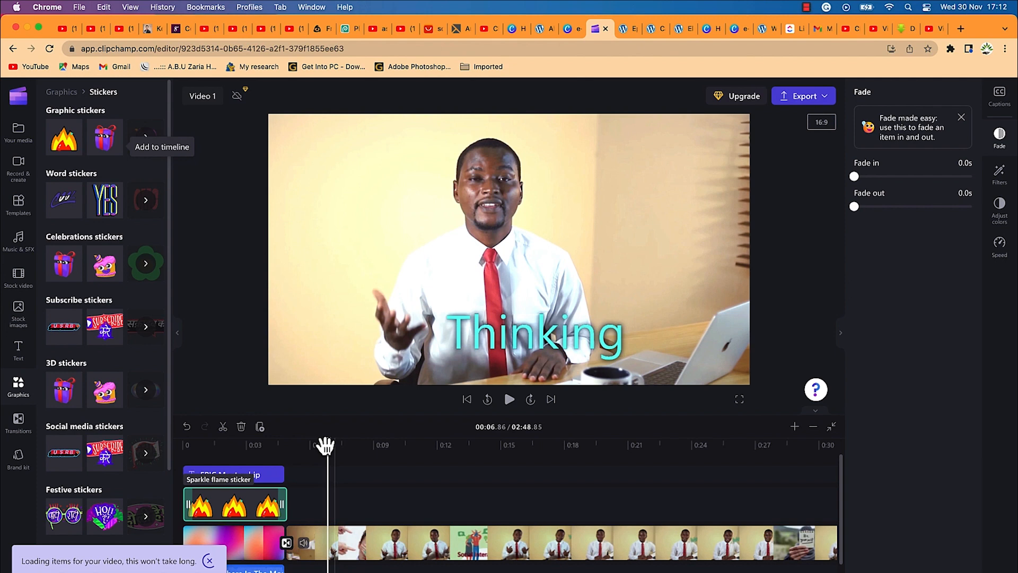
- Shrink the flame sticker, place it just before the "EPIC Mentorship" title, and trim its clip to end with the title
left_click(230, 450)
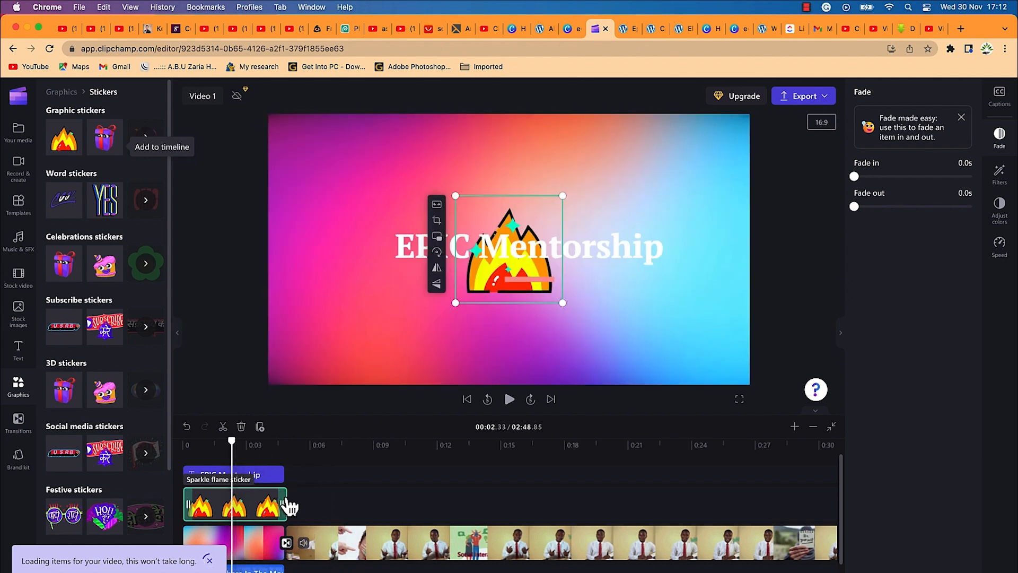
left_click_drag(565, 197, 375, 244)
left_click_drag(287, 513, 279, 516)
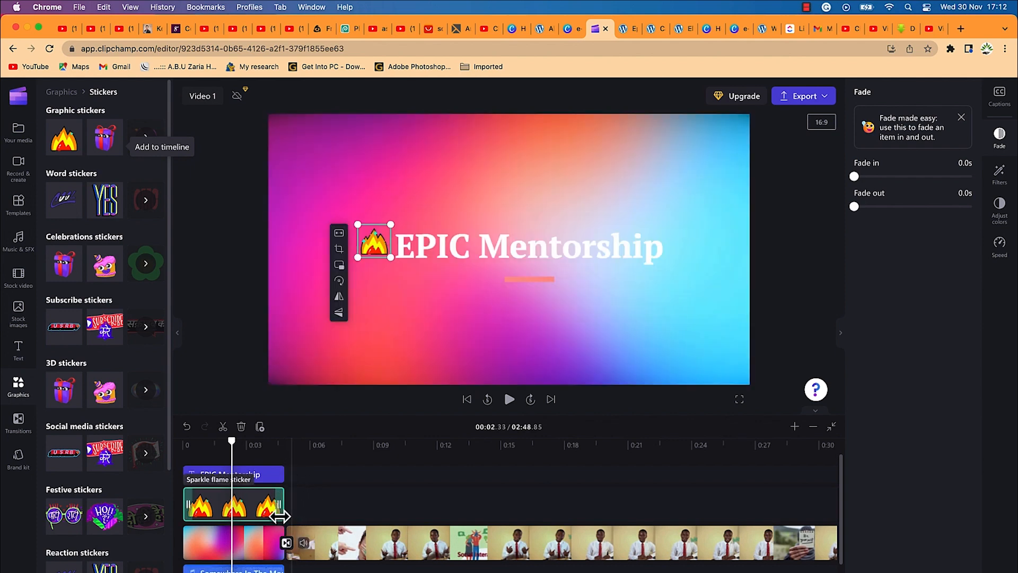
left_click(18, 215)
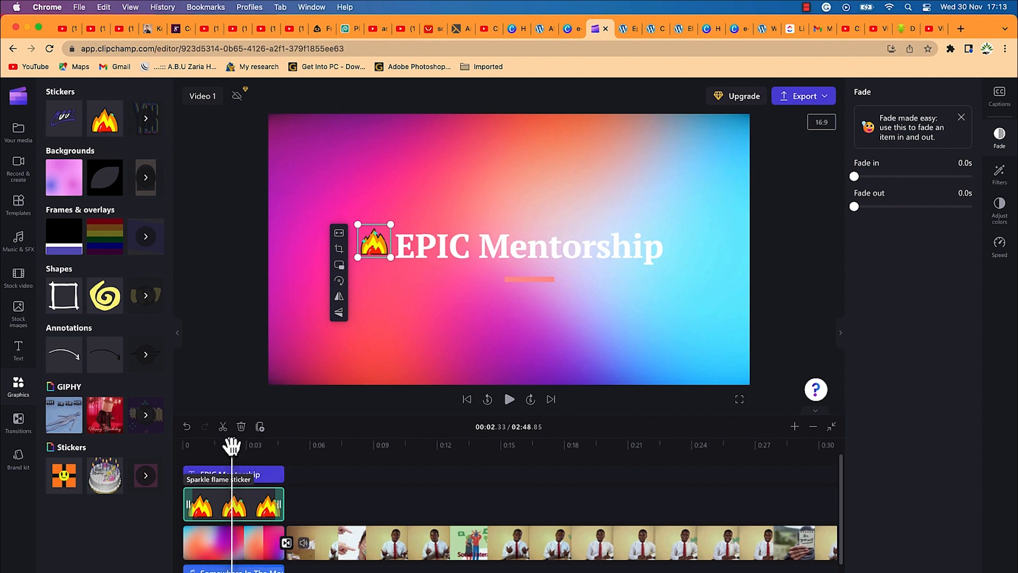
- Play the intro from the start into the first video clip, and scrub the timeline to about 26.5 seconds
left_click_drag(232, 440, 164, 453)
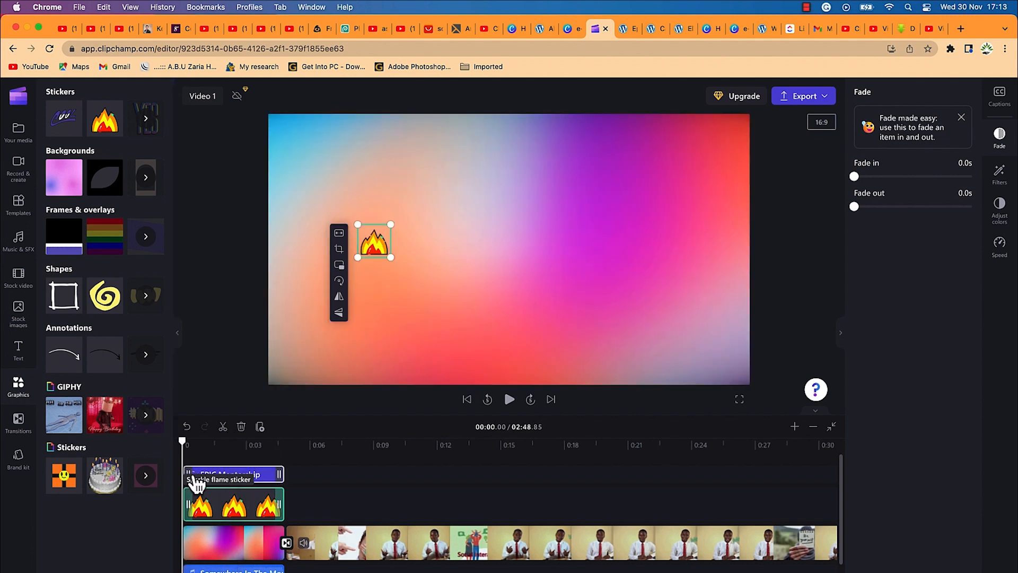
key("space")
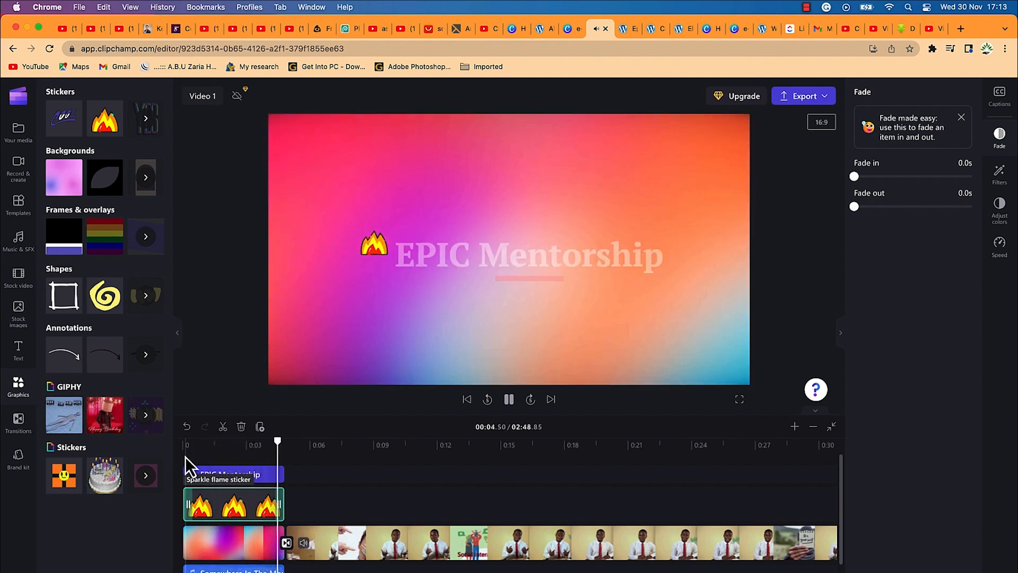
key("space")
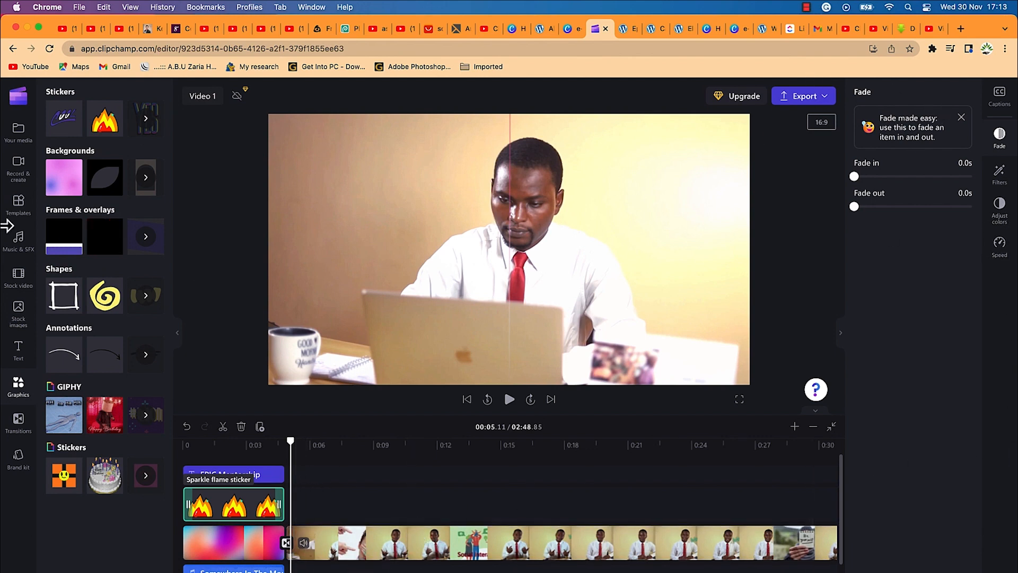
mouse_move(60, 252)
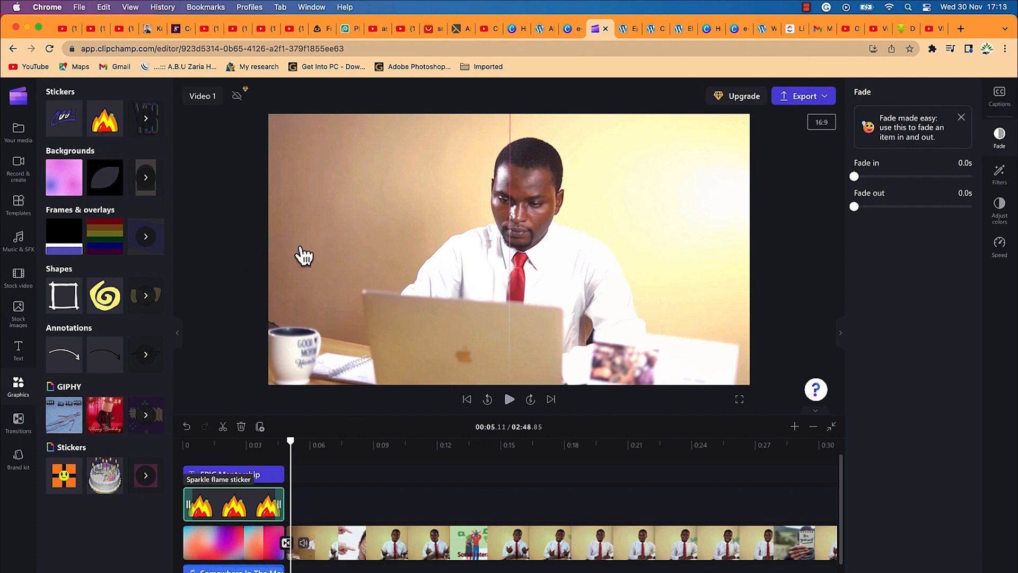
left_click_drag(291, 443, 207, 444)
left_click_drag(308, 470, 745, 471)
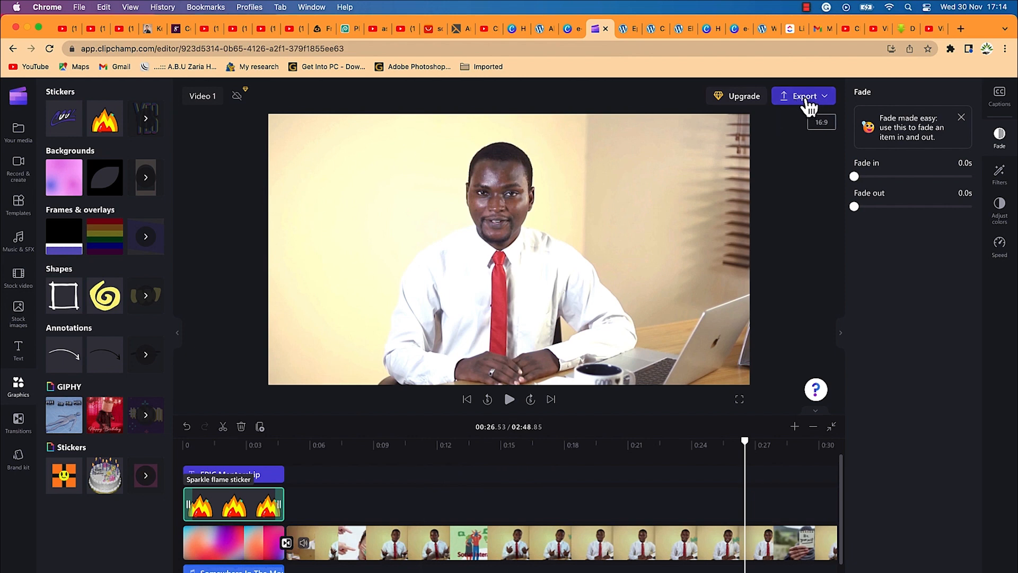
- Export the video at 1080p and look through the available save and share destinations
left_click(827, 101)
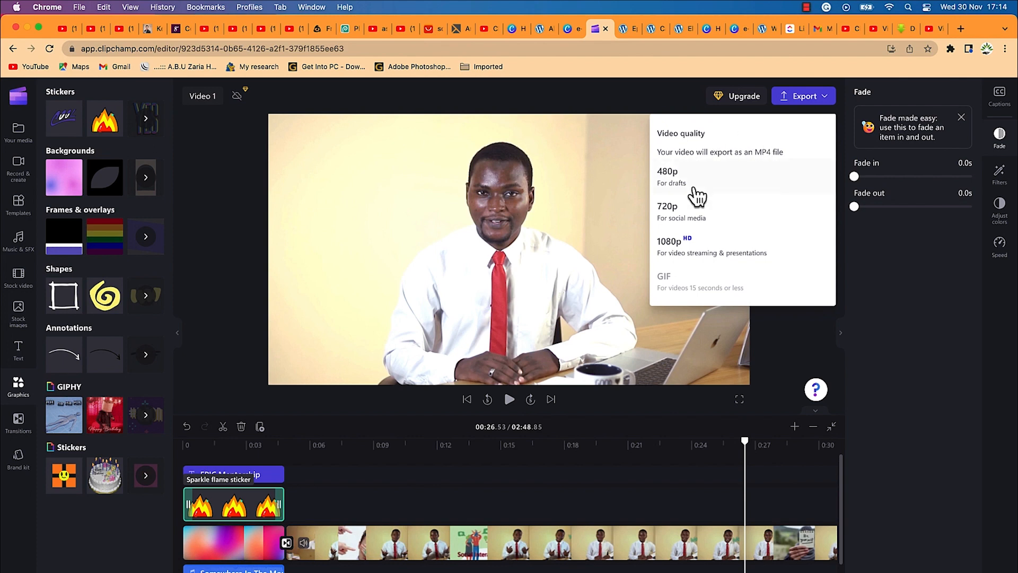
left_click(709, 249)
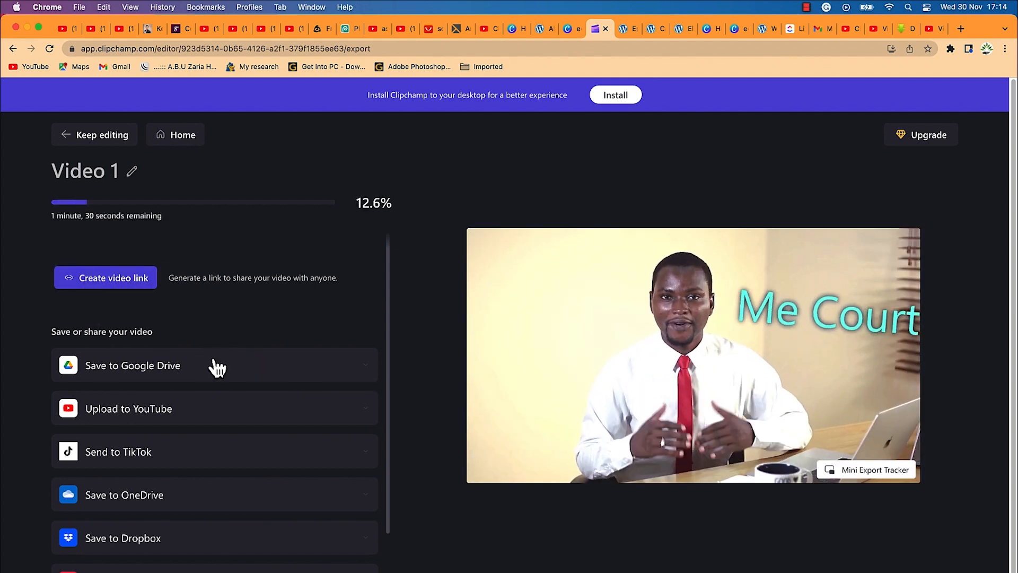
scroll(126, 391, "down", 1)
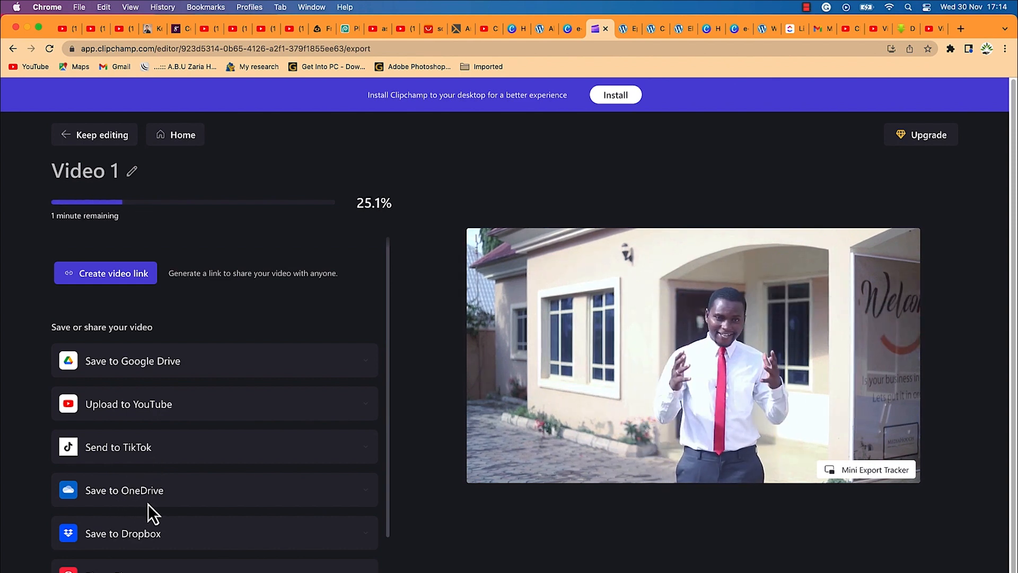
scroll(163, 544, "down", 1)
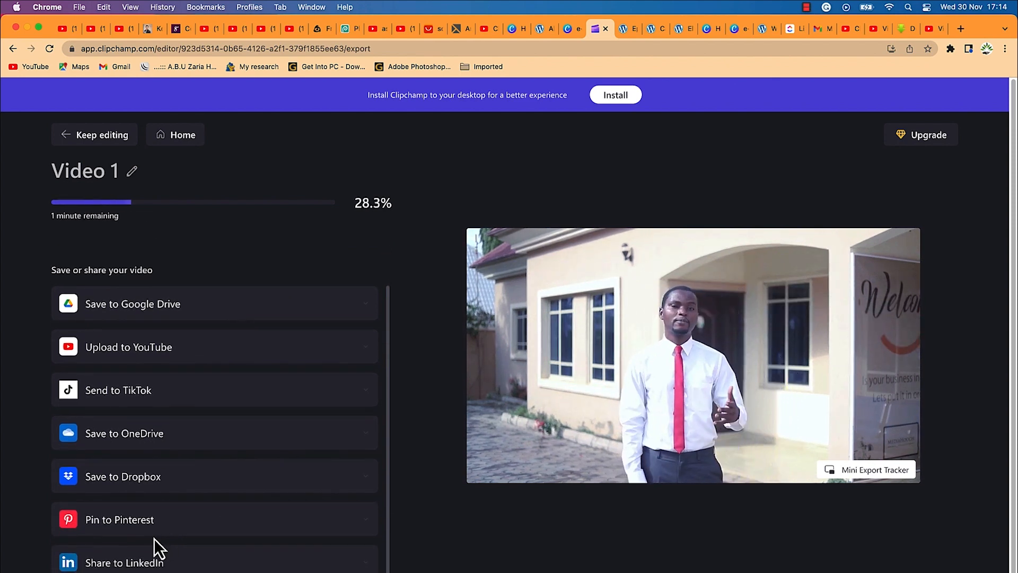